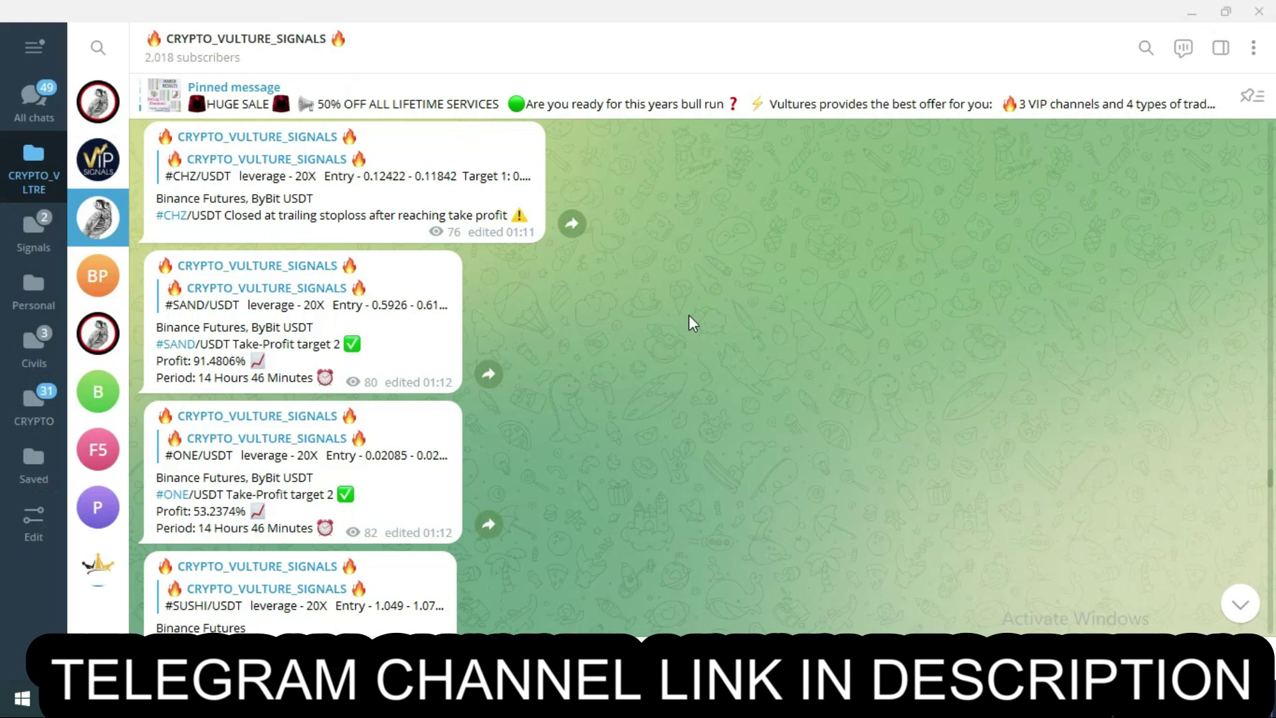
Read through the CRYPTO_VULTURE_SIGNALS channel's trade results, sale offer and news posts down to the newest message
scroll(691, 324, "down", 15)
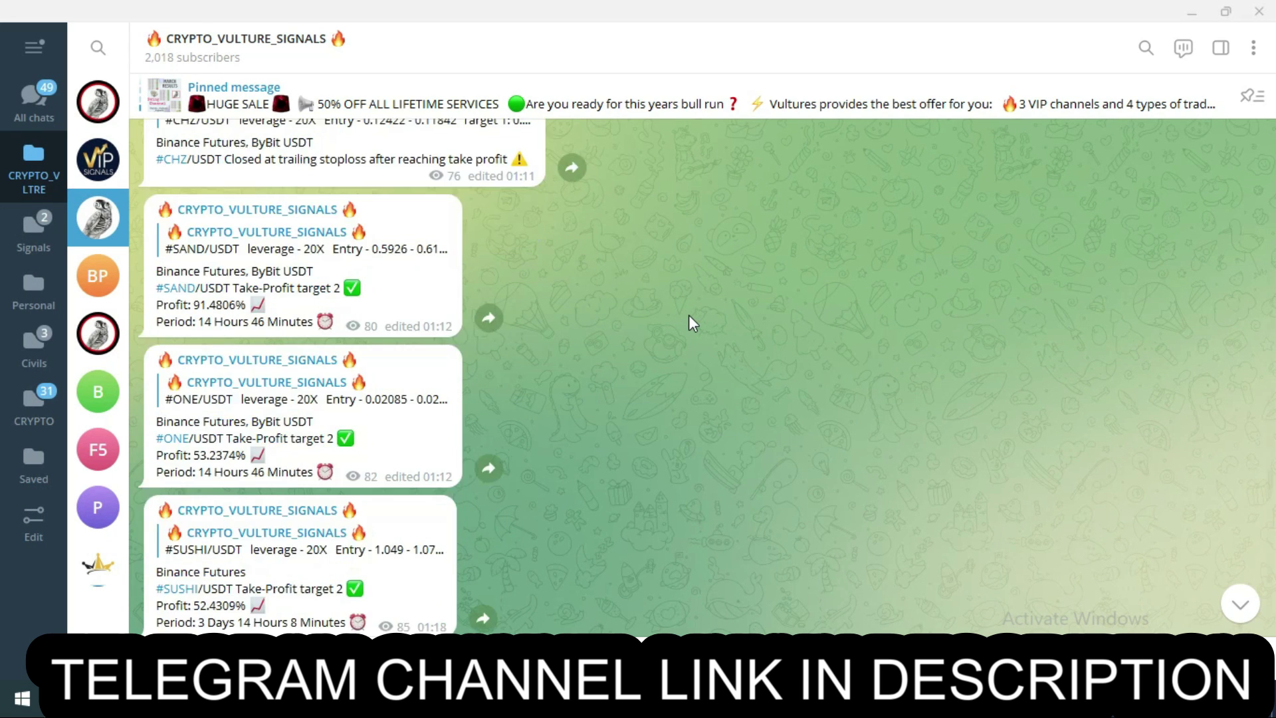
scroll(688, 326, "down", 15)
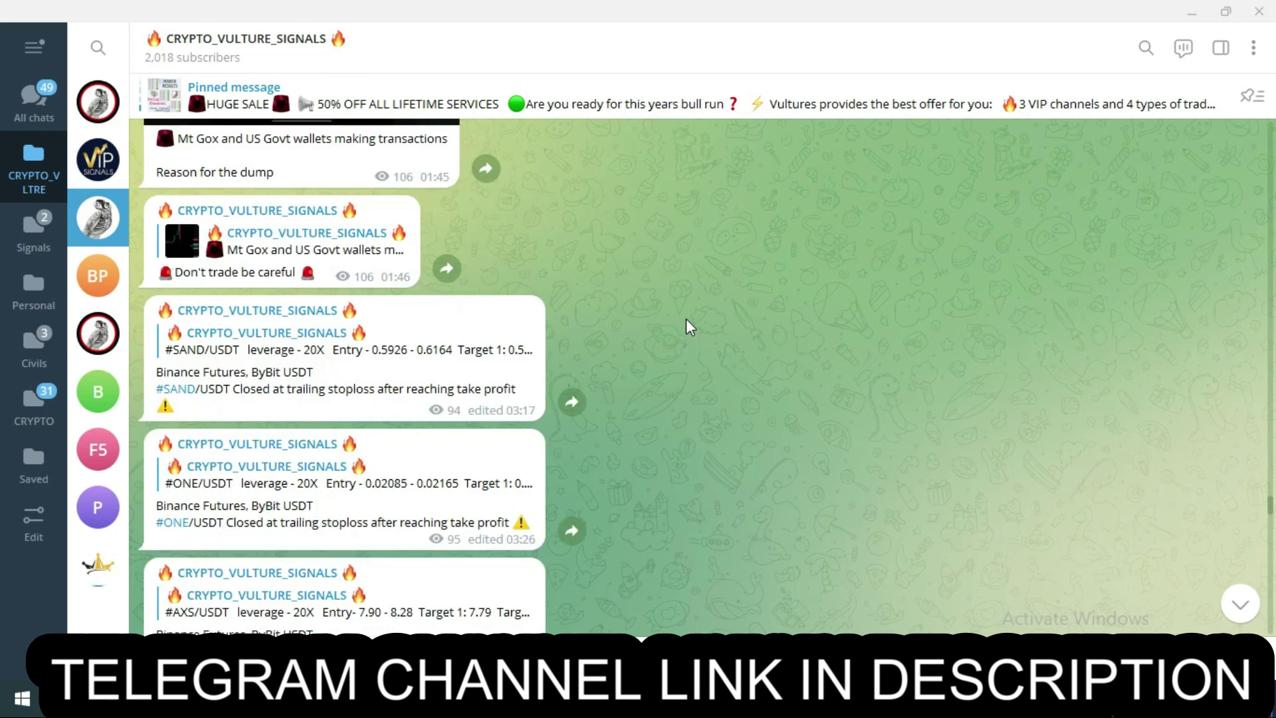
scroll(684, 312, "down", 15)
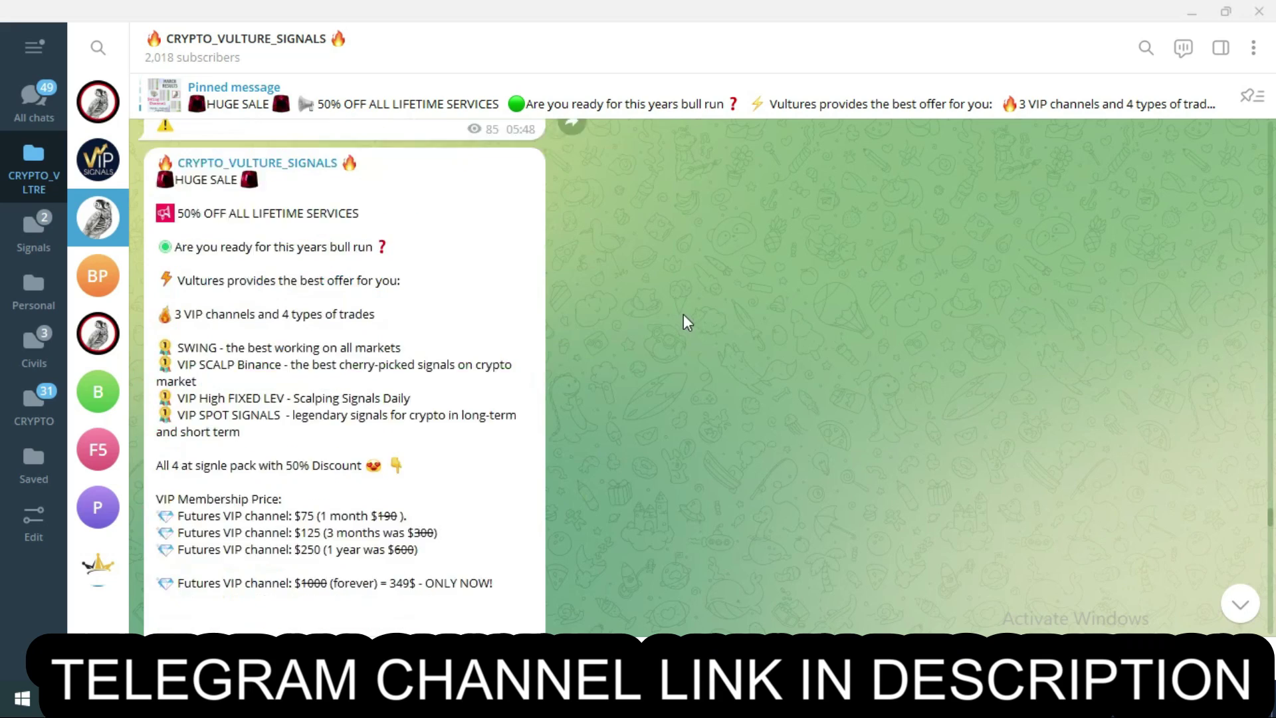
scroll(691, 312, "down", 15)
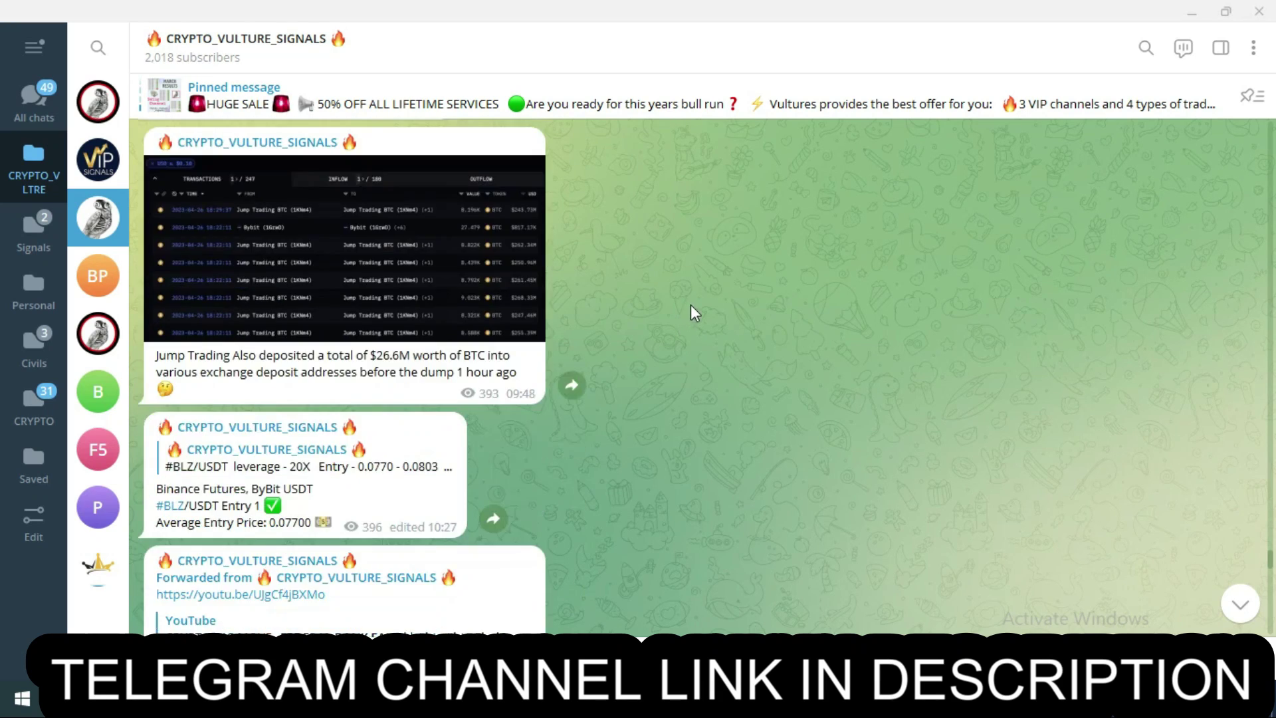
scroll(684, 311, "down", 15)
scroll(676, 307, "down", 4)
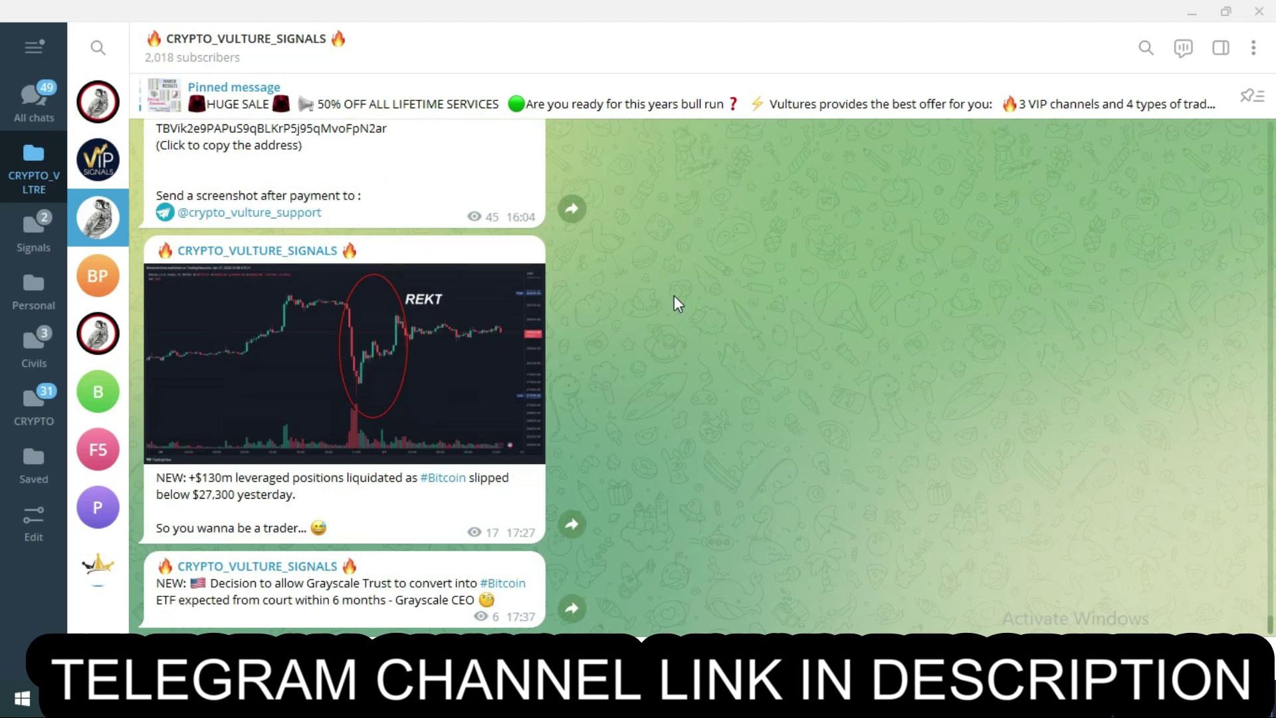
Switch to the TradingView BTCUSDT daily chart in the browser and examine price around the descending trendline and horizontal support levels
left_click(1189, 13)
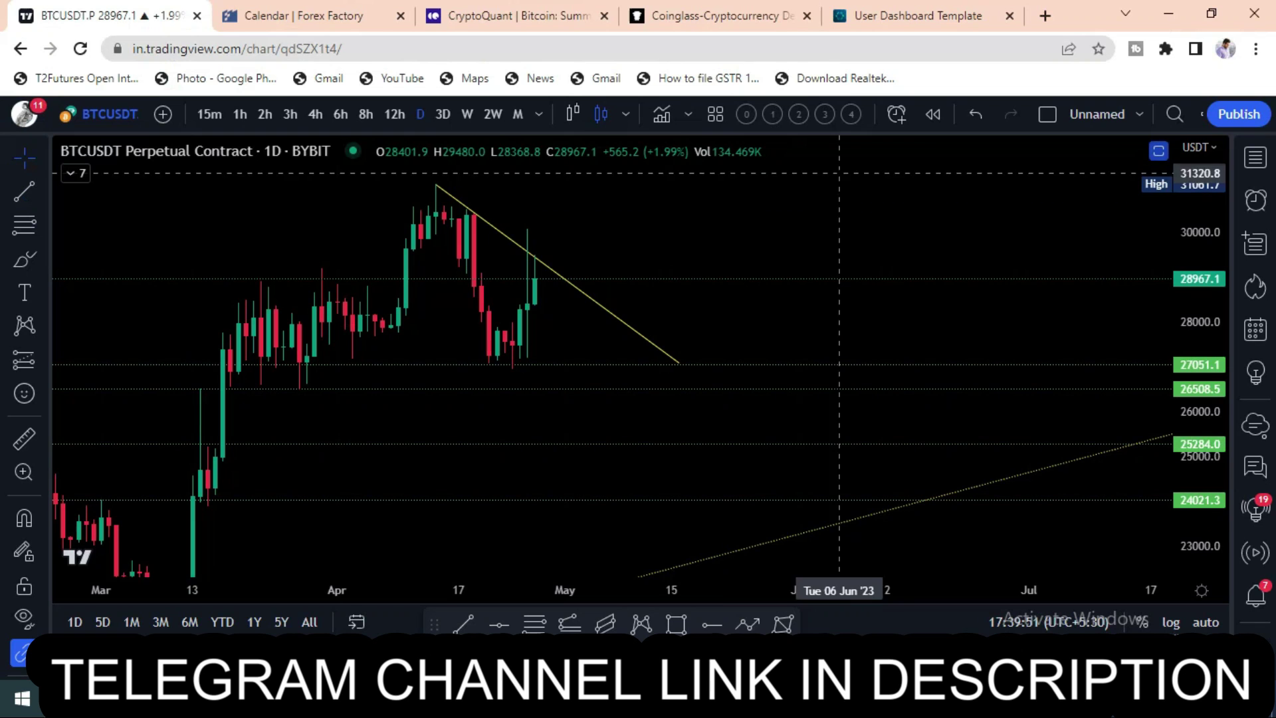
left_click_drag(857, 222, 877, 239)
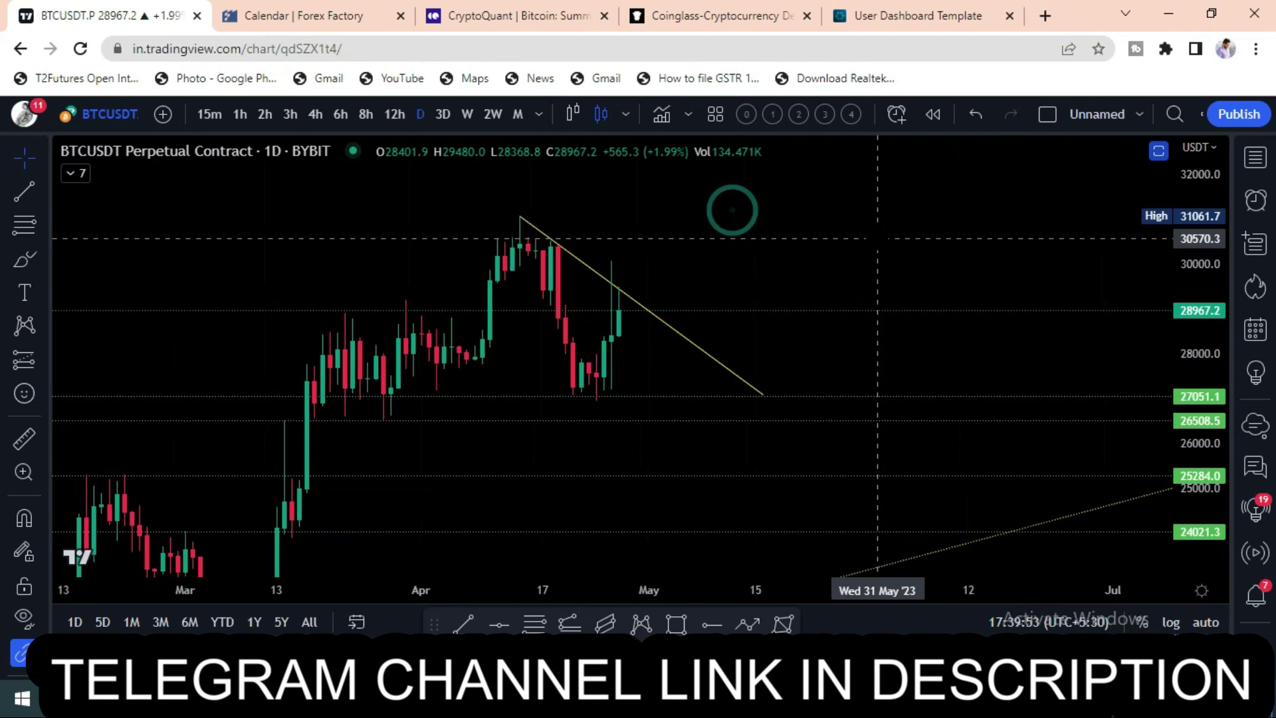
scroll(880, 242, "up", 2)
left_click_drag(780, 222, 801, 227)
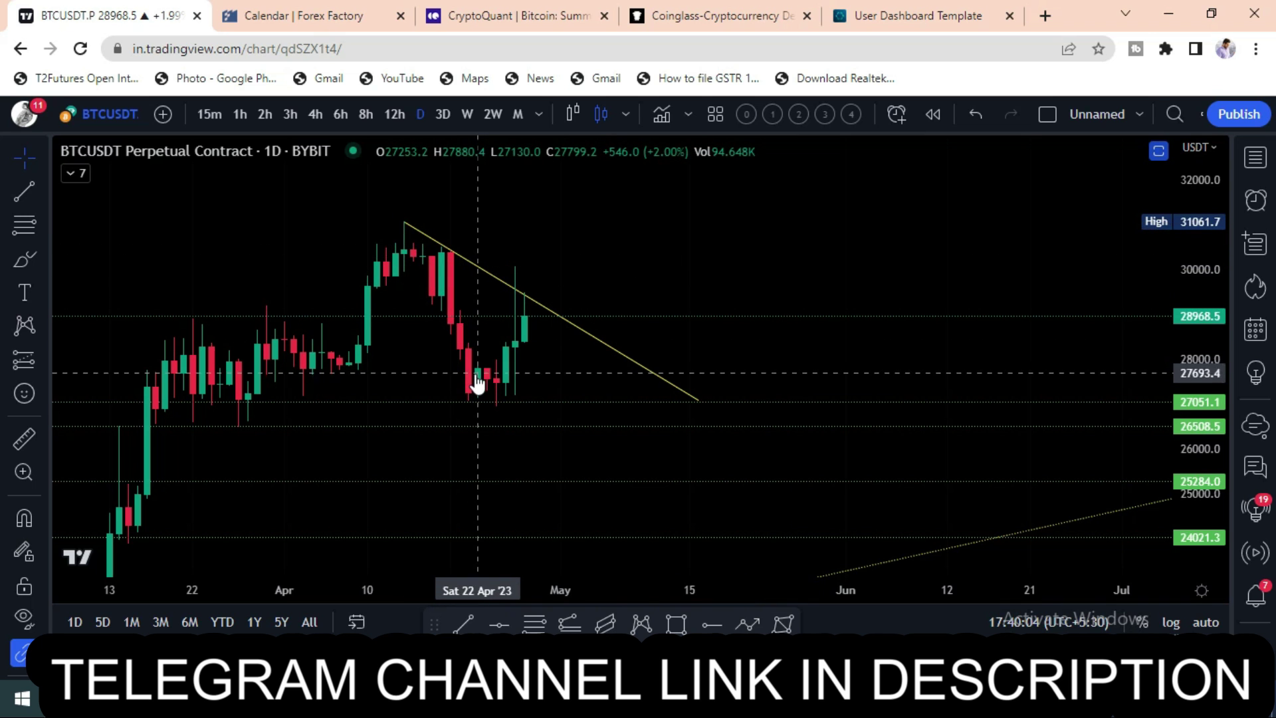
left_click(501, 295)
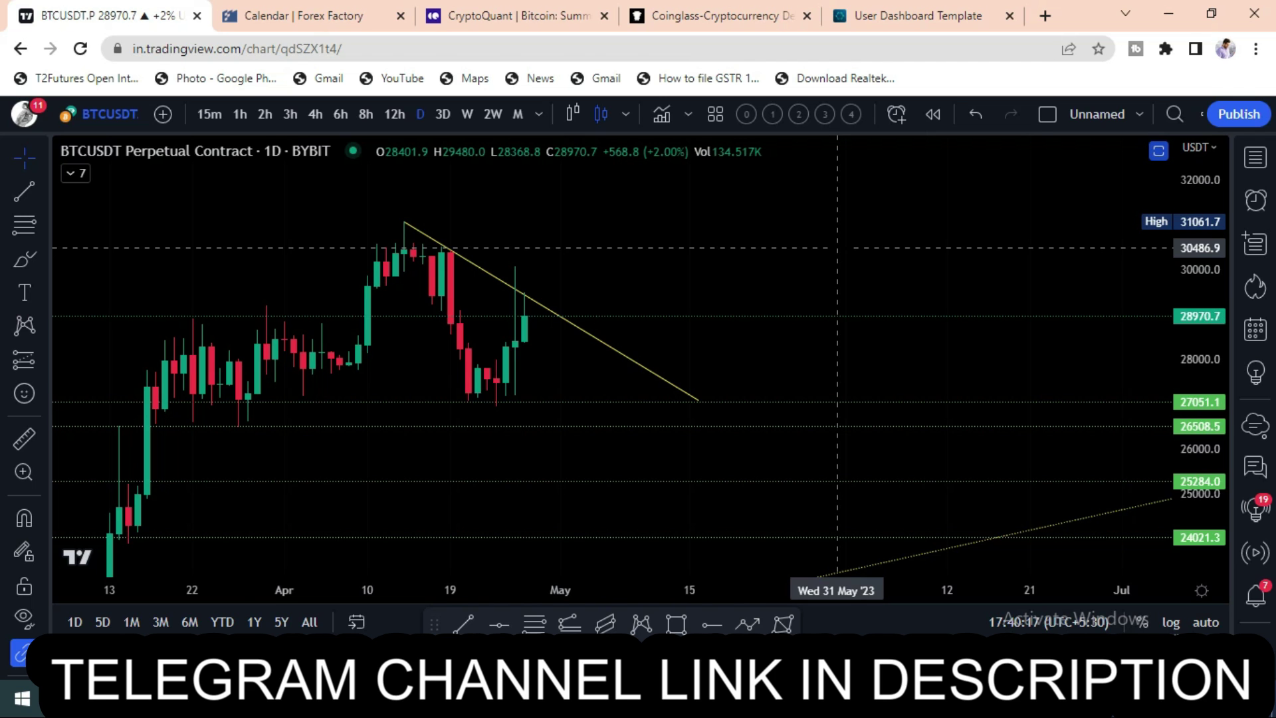
left_click_drag(763, 272, 764, 214)
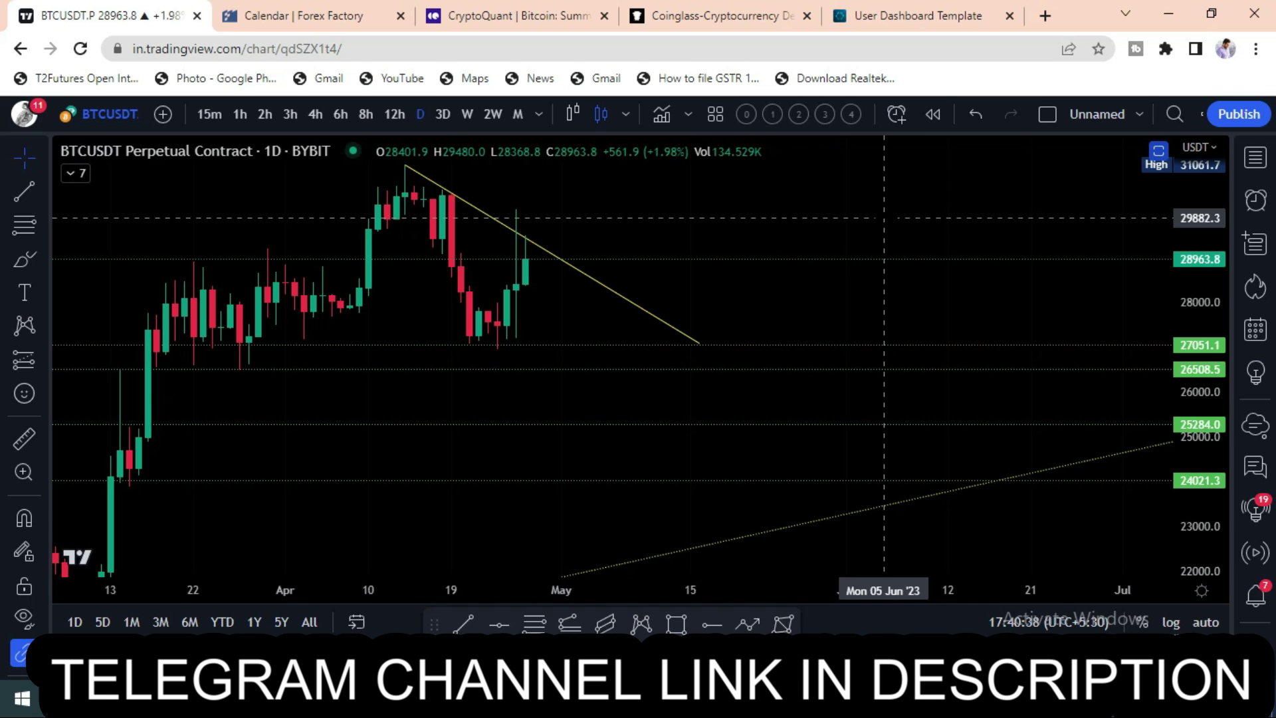
mouse_move(829, 207)
left_mouse_down()
mouse_move(840, 248)
mouse_move(849, 242)
left_mouse_up()
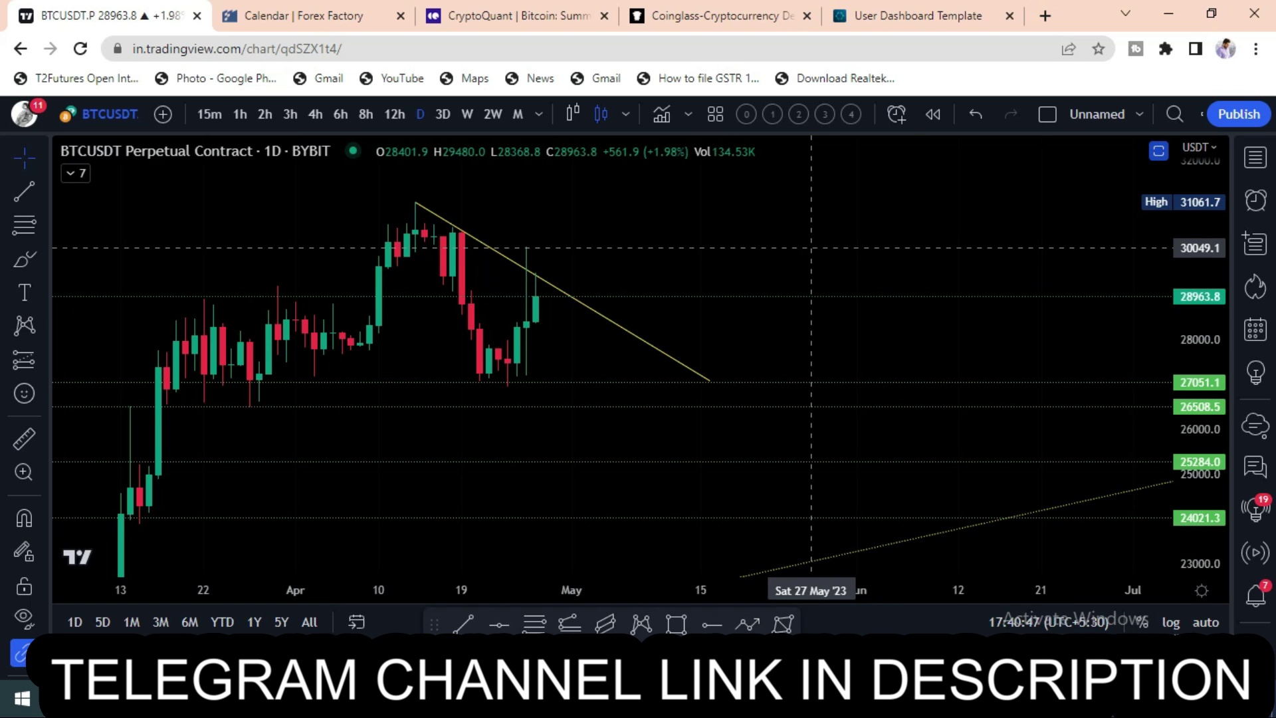
scroll(869, 220, "left", 3)
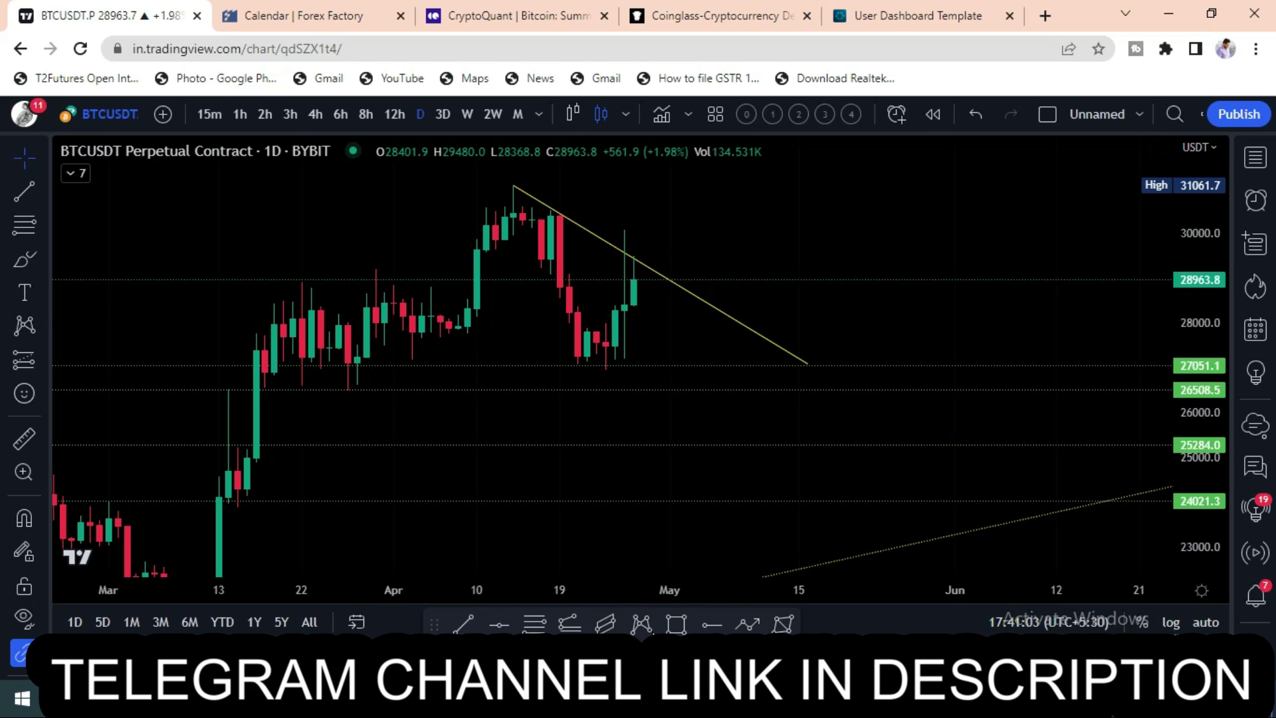
Draw a projected price path from the latest candle, touching about 27050 twice with a bounce between, and ending near 30070 in late May
left_click(739, 624)
left_click(633, 268)
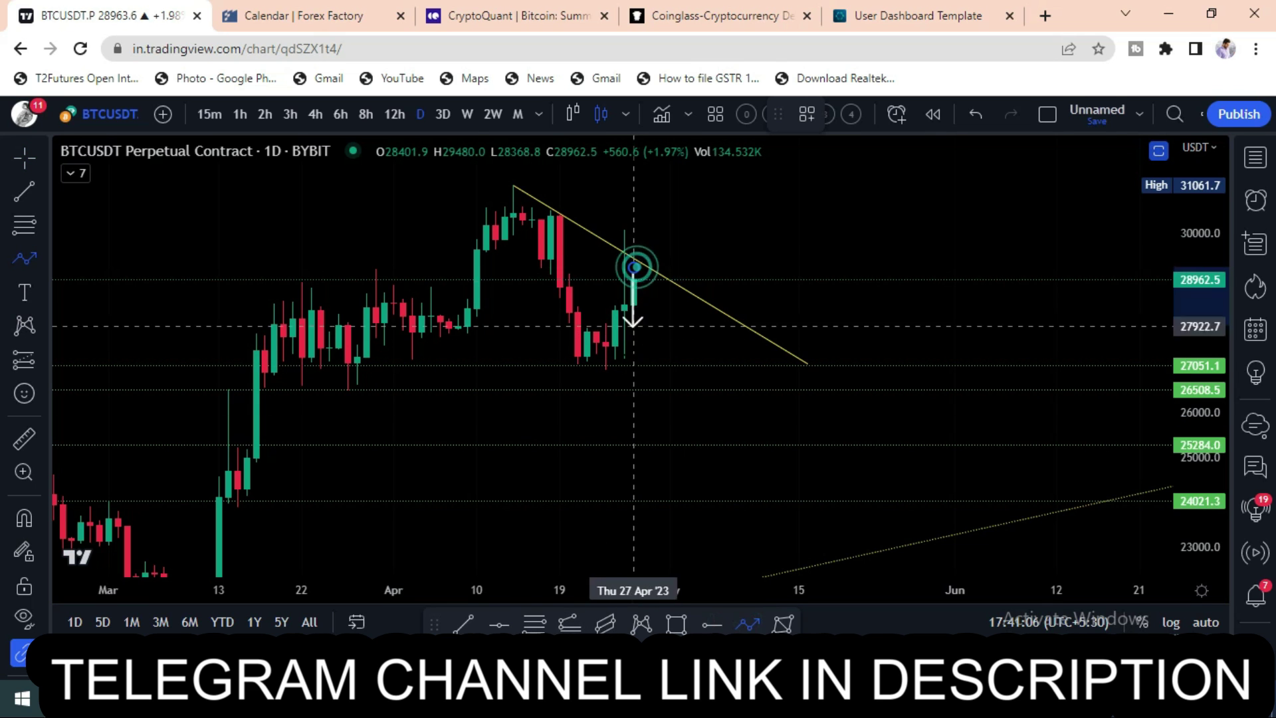
left_click(670, 366)
left_click(706, 317)
left_click(767, 364)
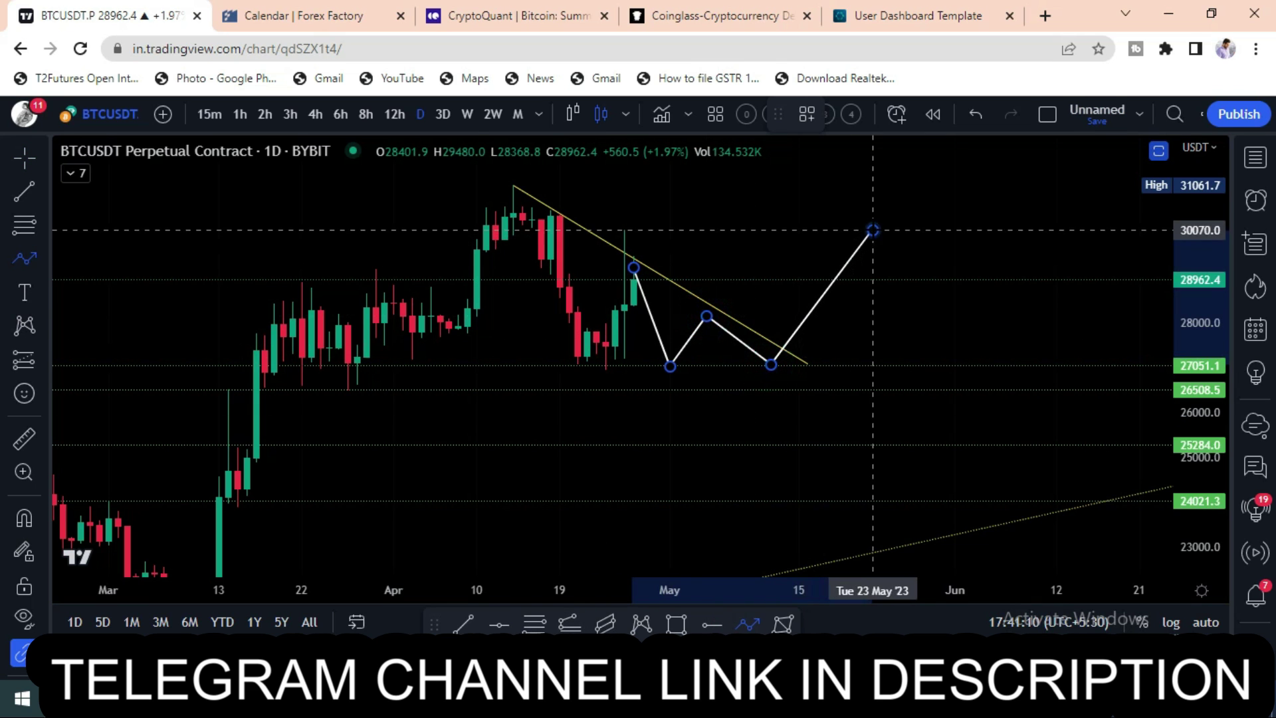
left_click(872, 230)
scroll(987, 211, "up", 2)
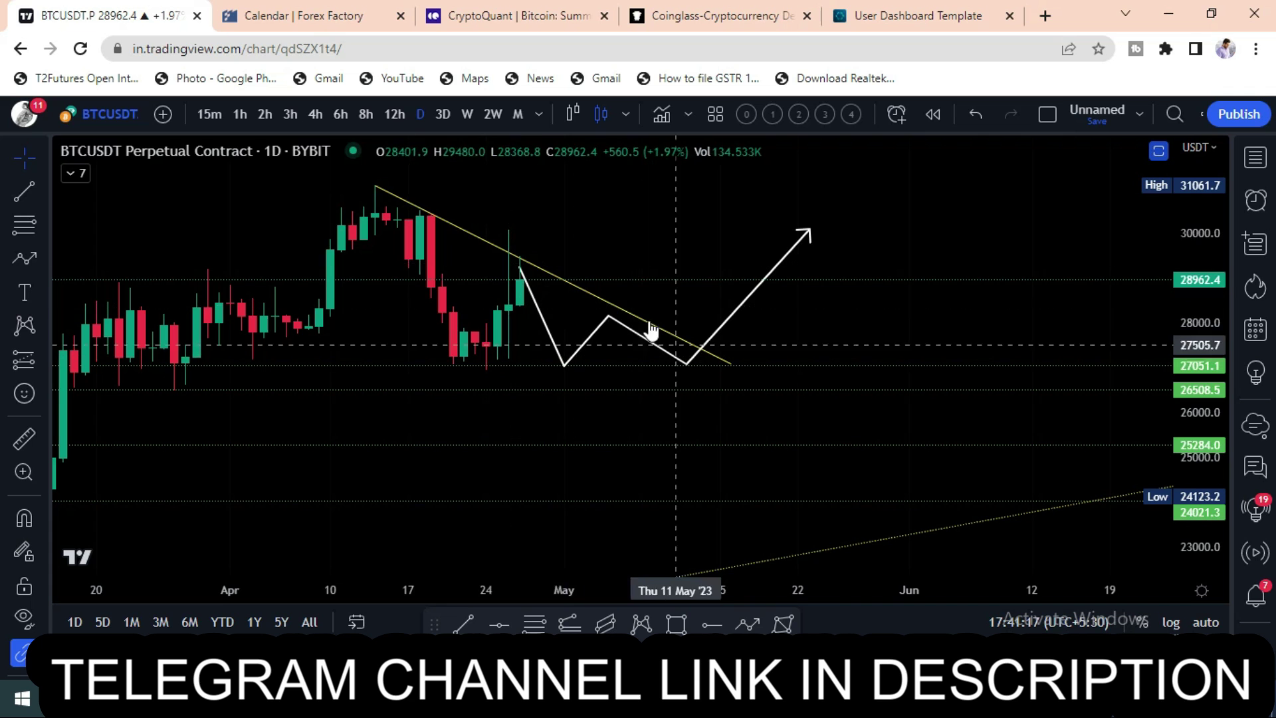
Delete the white projected price path from the daily chart
left_click(805, 228)
left_click(1046, 113)
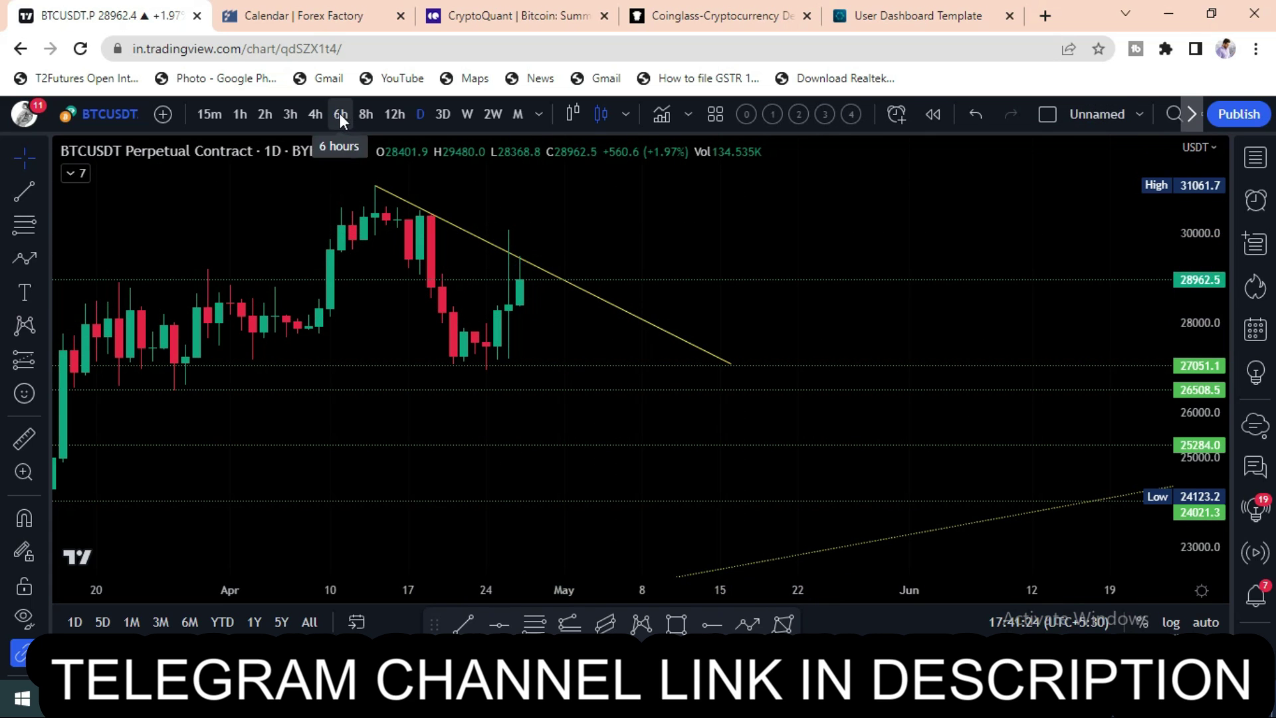
Change the BTCUSDT chart to the 6-hour interval and examine the indicator panes alongside price at the descending trendline
left_click(340, 113)
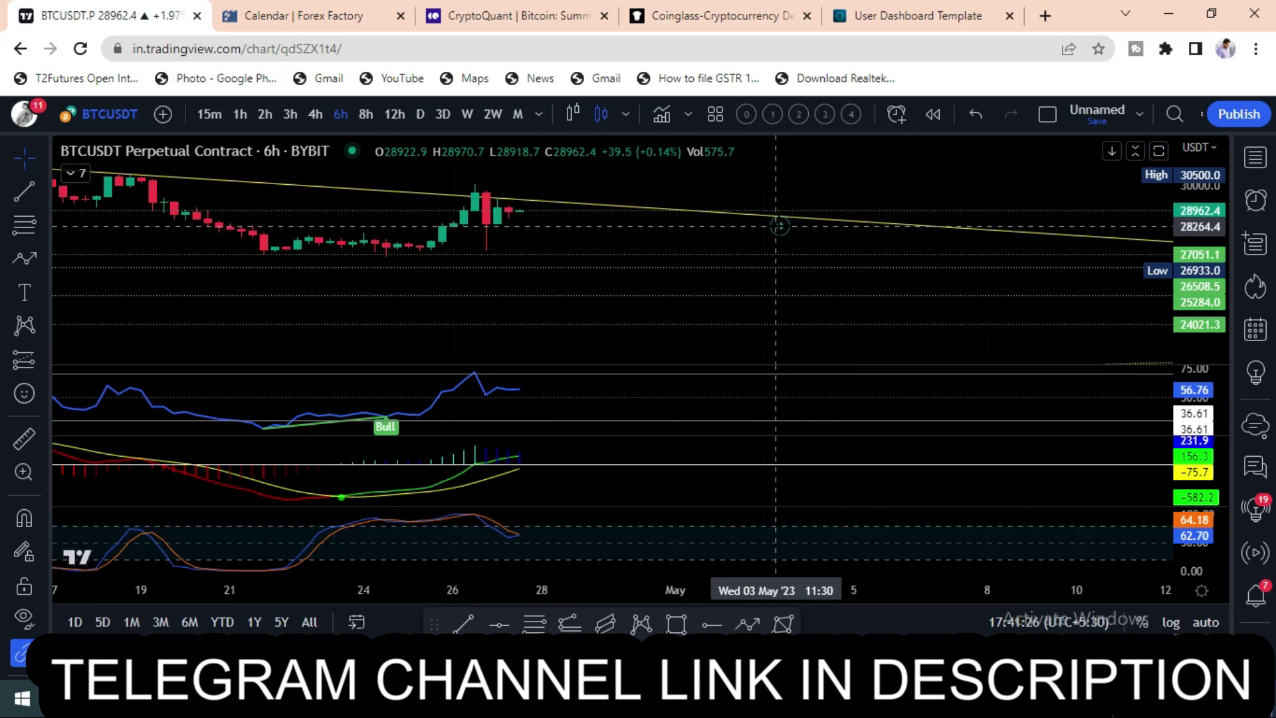
left_click(779, 223)
scroll(763, 242, "down", 6)
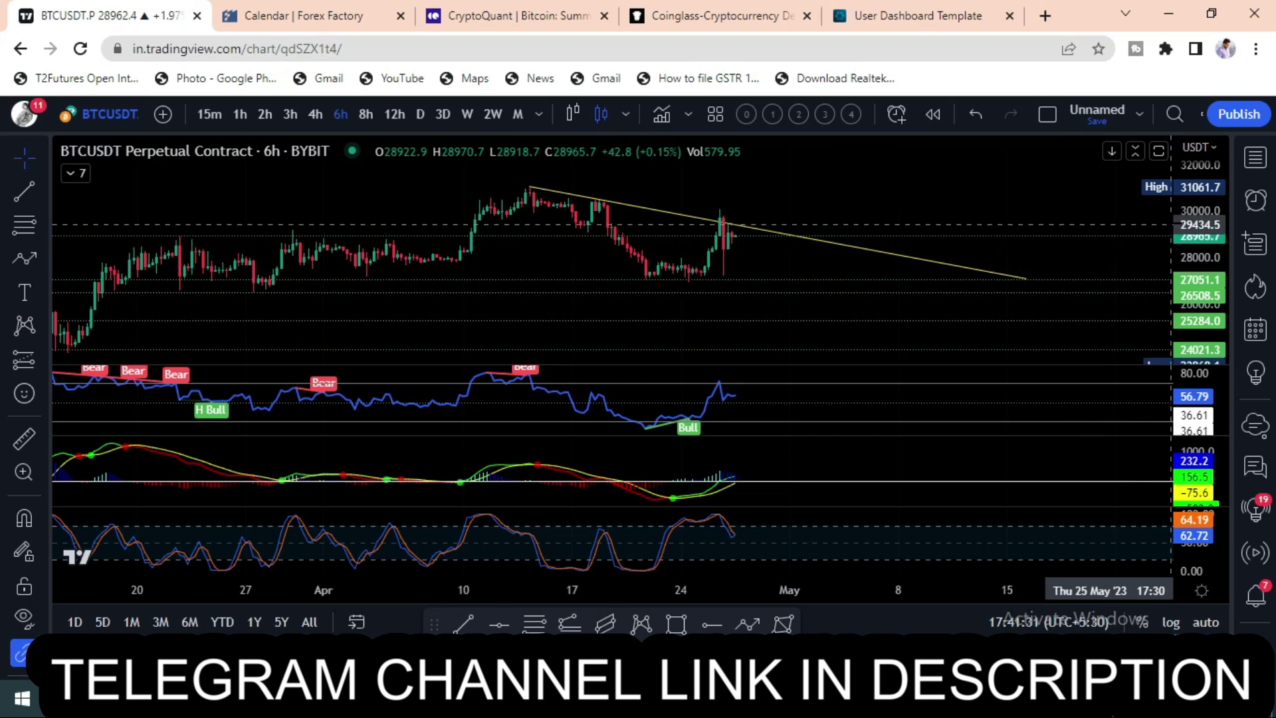
scroll(1200, 250, "up", 6)
left_click_drag(926, 186, 856, 229)
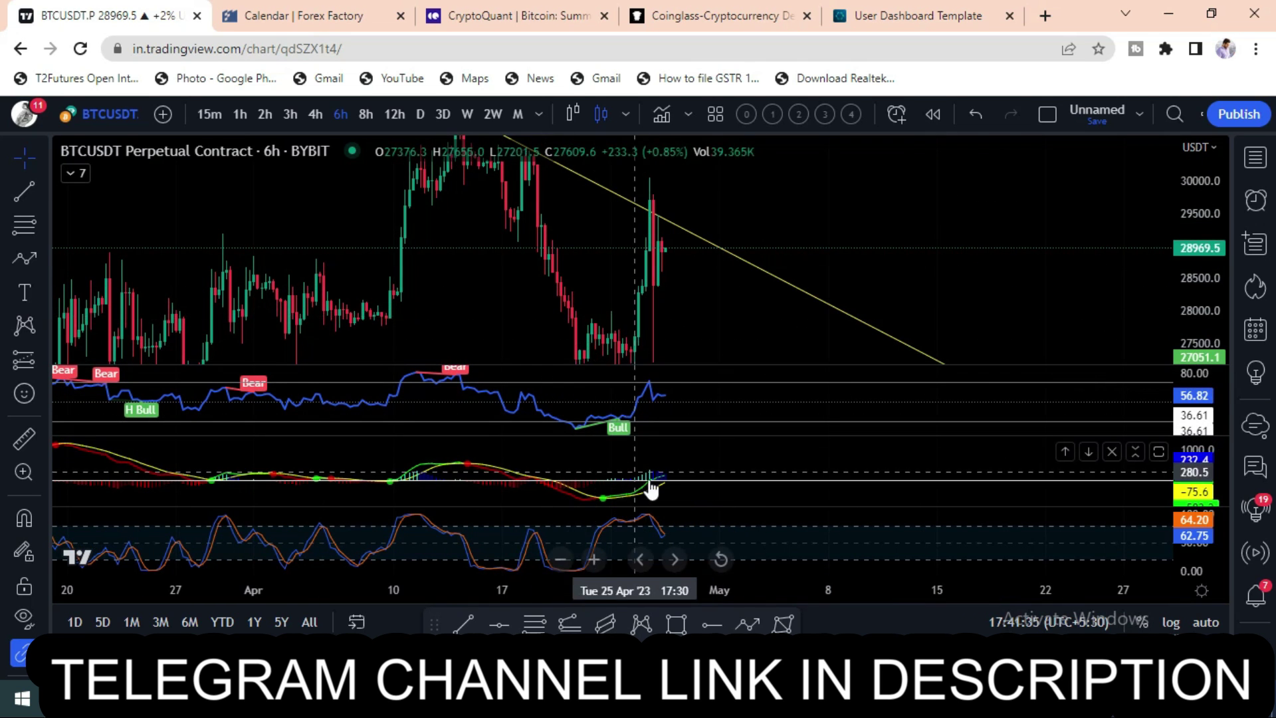
scroll(676, 272, "up", 2)
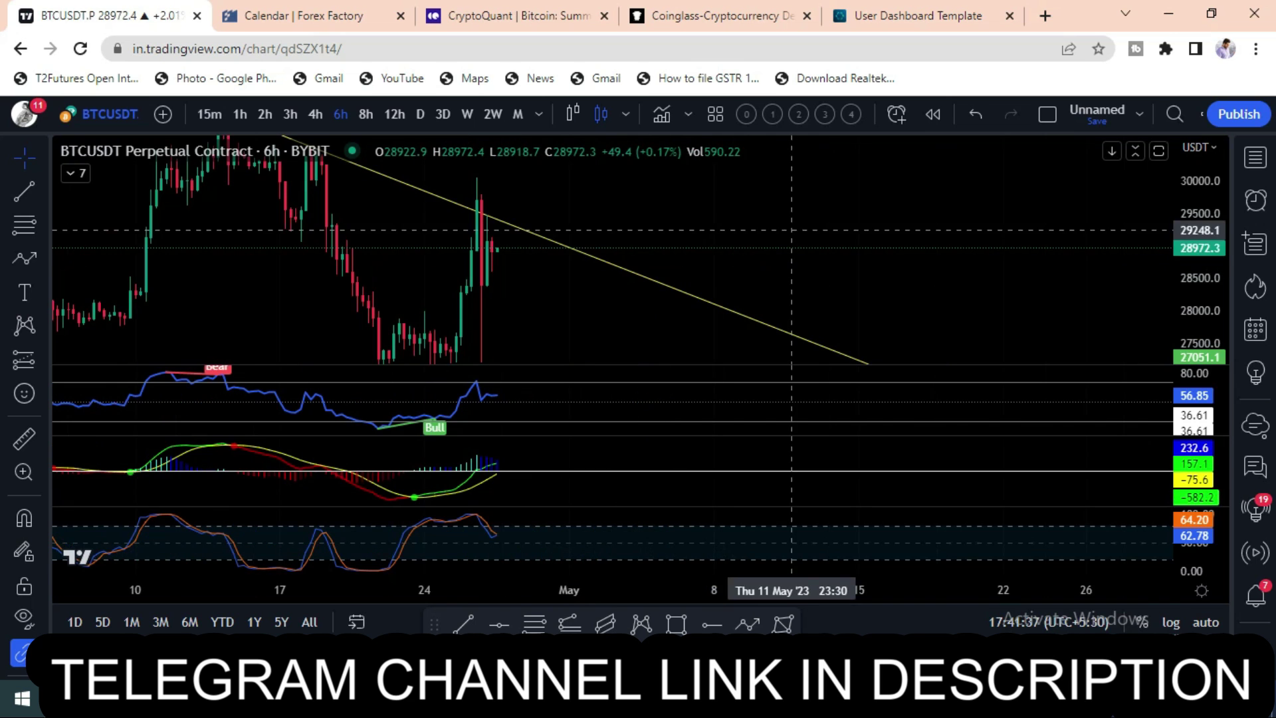
double_click(1196, 183)
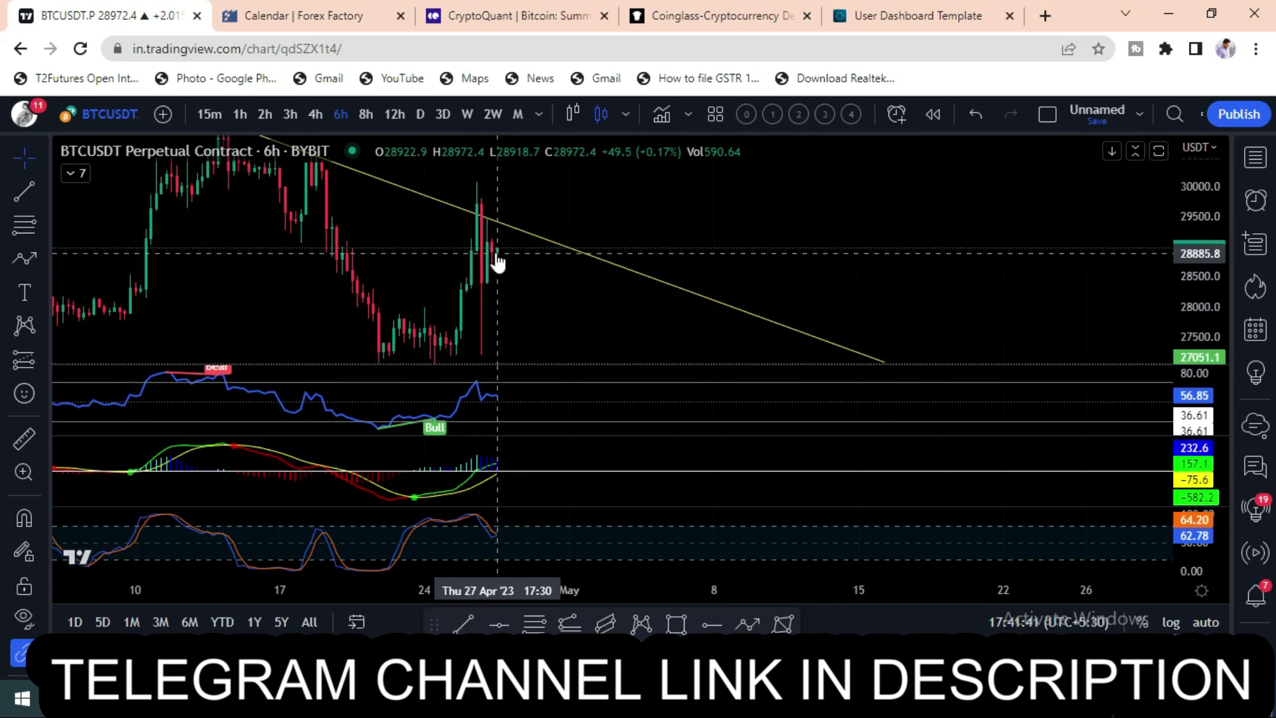
Maximize the price pane over the indicator panes and rescale the price axis to show the trendline and the supports down to 24021.3
double_click(703, 206)
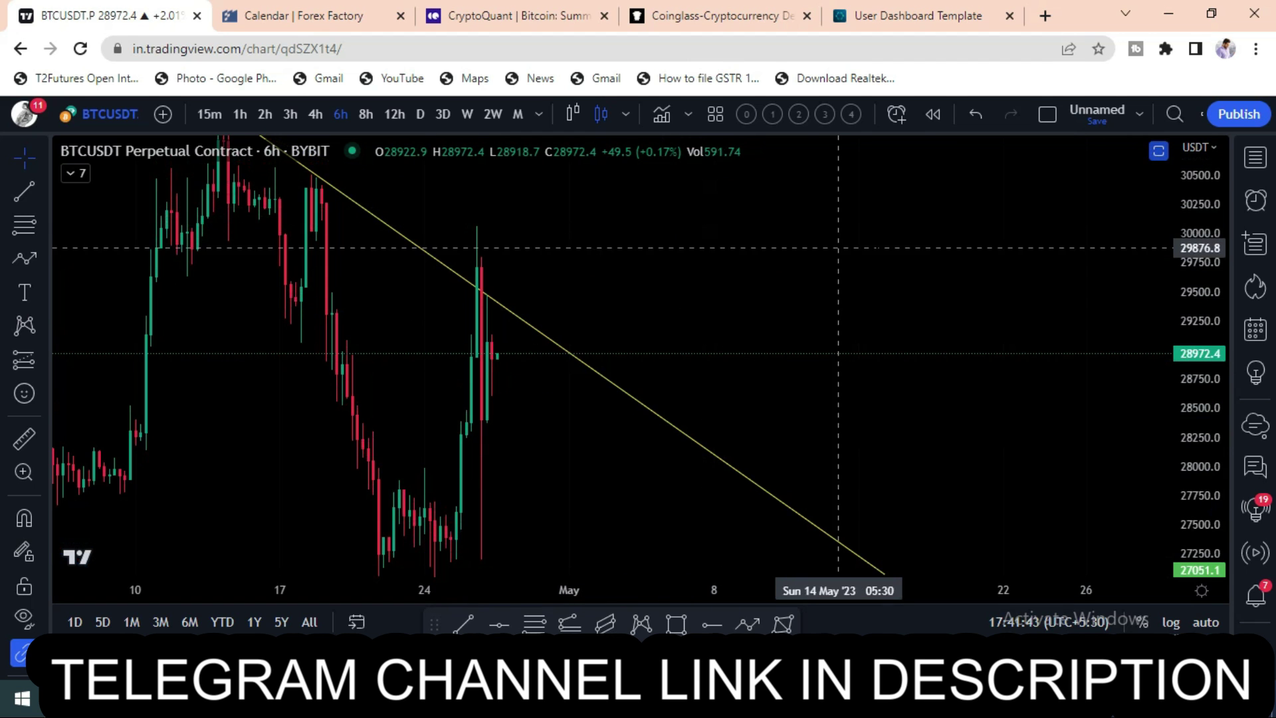
left_click_drag(1210, 233, 1224, 434)
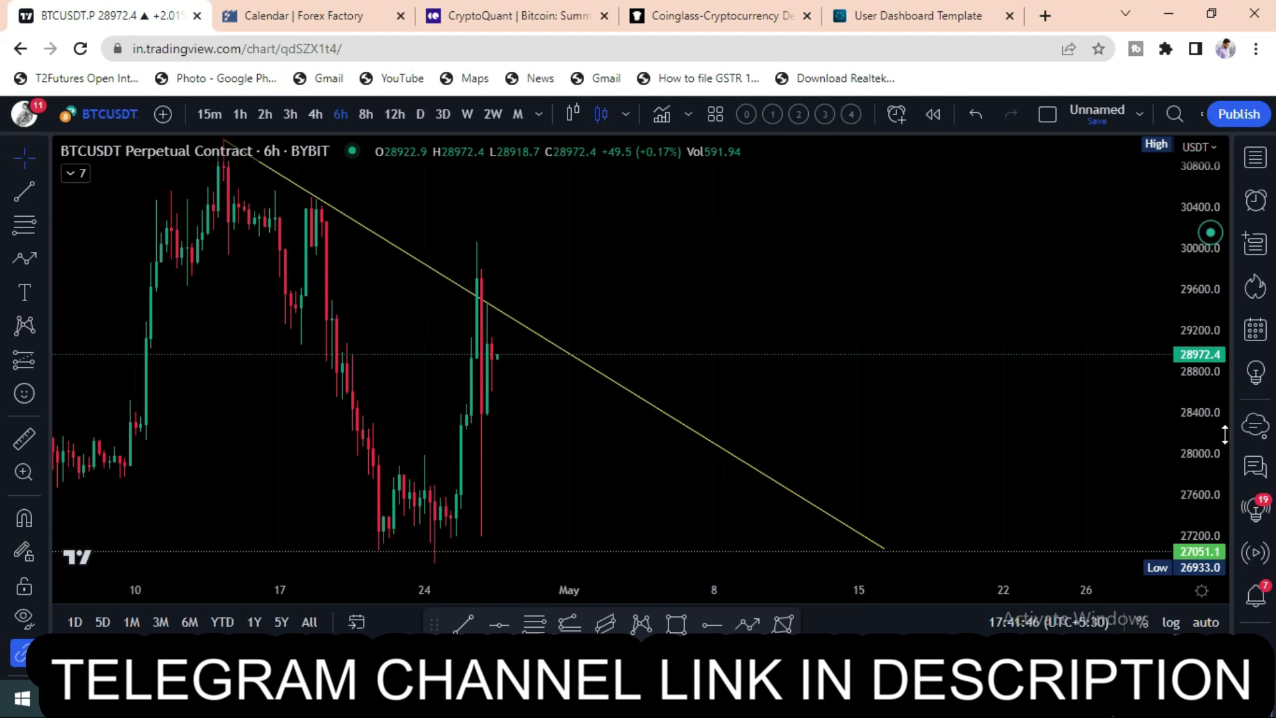
left_click_drag(1054, 421, 1017, 213)
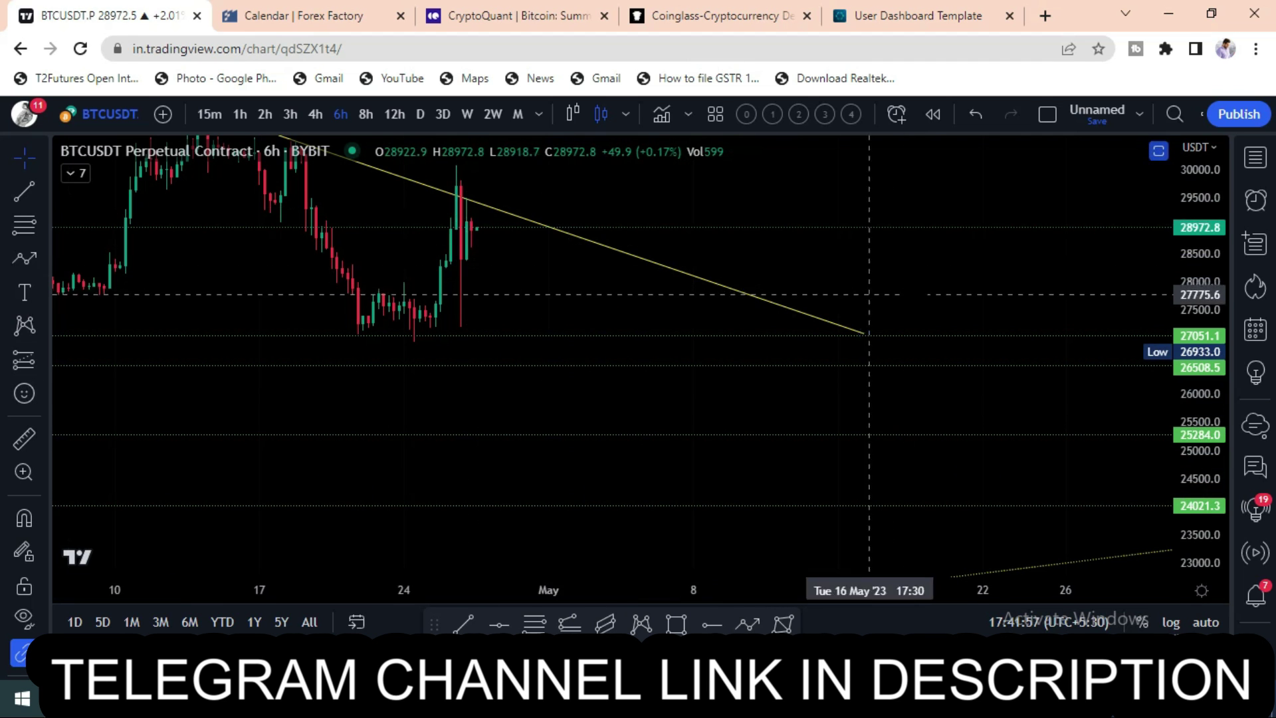
scroll(862, 293, "down", 2)
left_click_drag(1023, 205, 948, 302)
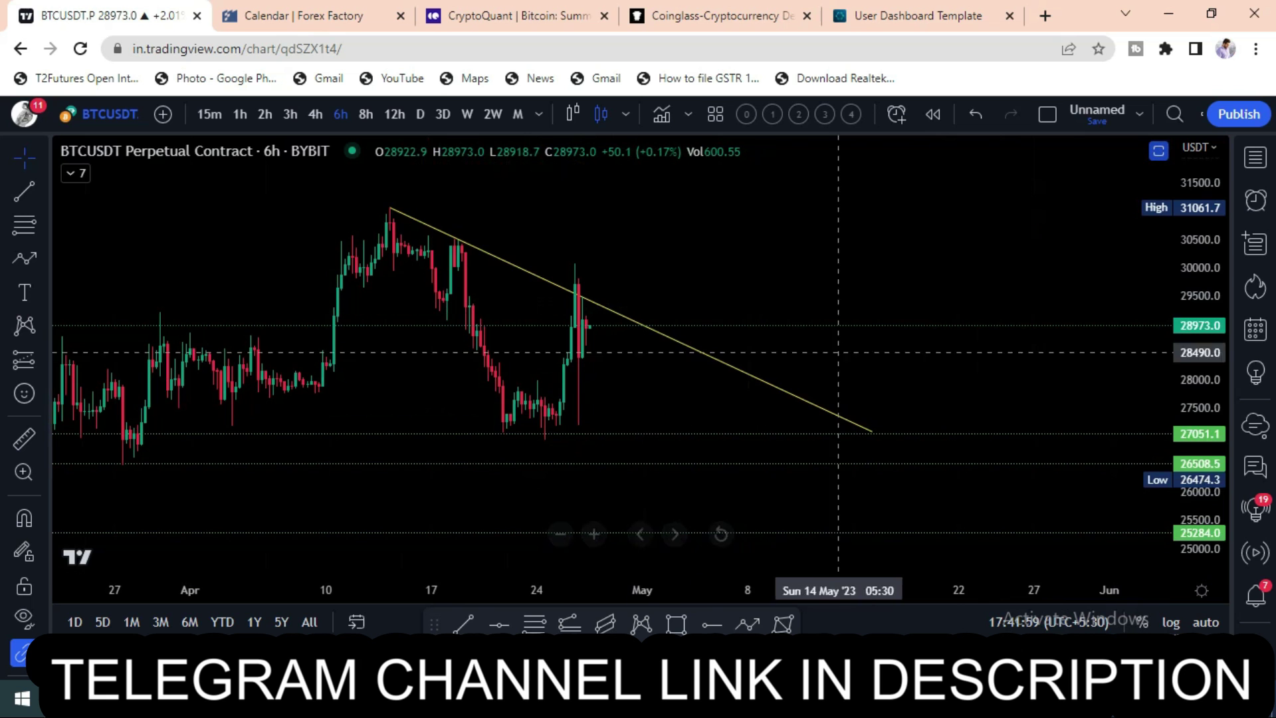
left_click_drag(996, 253, 1005, 144)
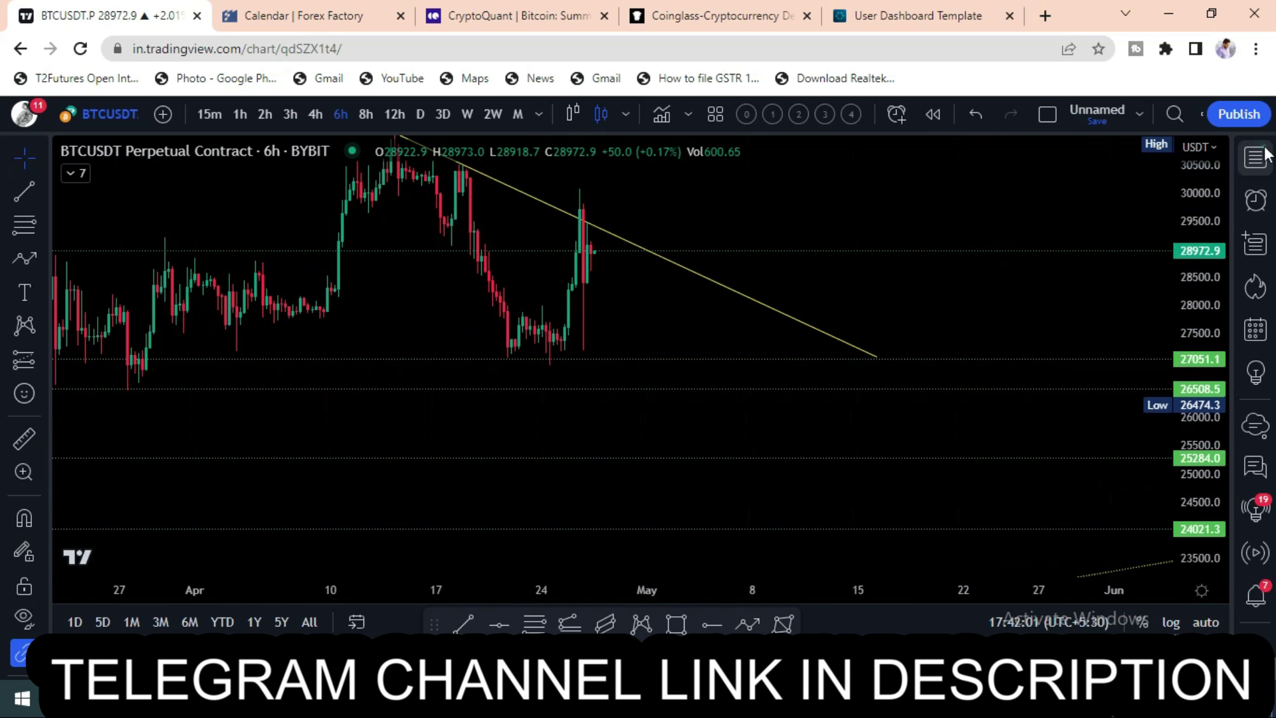
Load the Bitcoin CME Futures chart (BTC1!) from the watchlist and hide the watchlist
left_click(1266, 157)
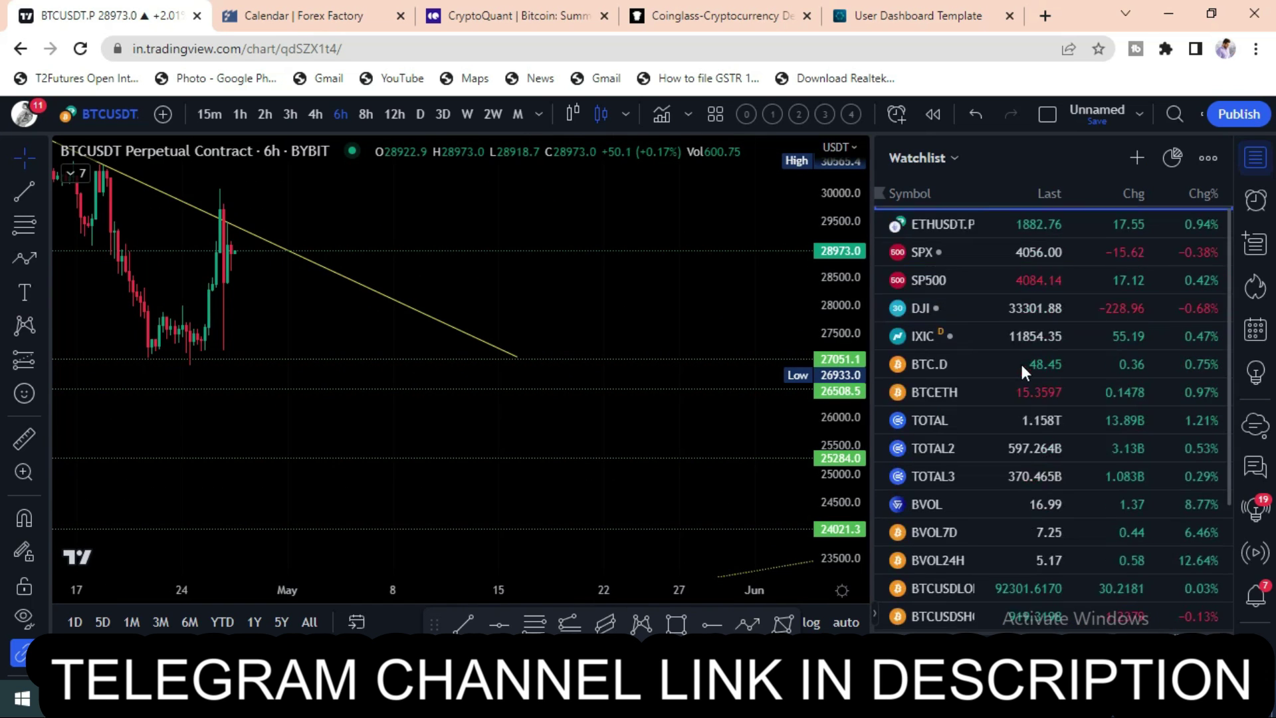
scroll(997, 465, "down", 1)
left_click(971, 581)
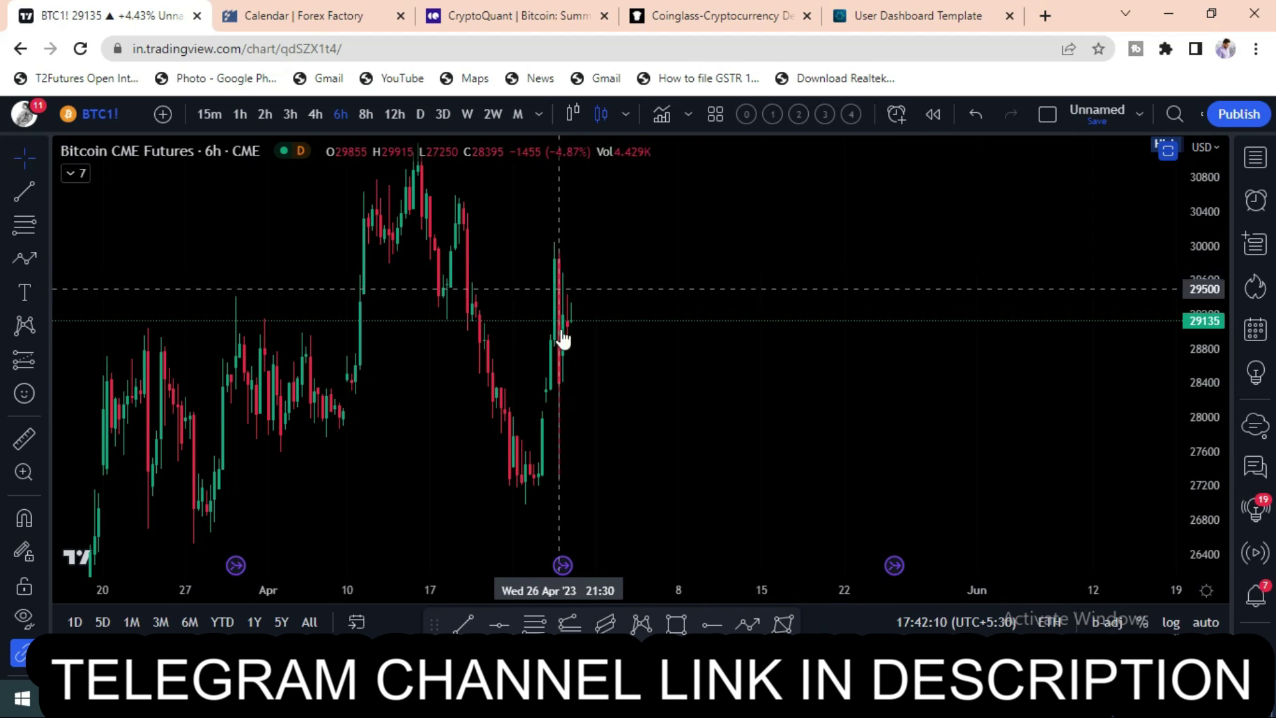
Examine the March and April price action and gaps on the 6-hour Bitcoin CME Futures chart
left_click_drag(1203, 196, 1246, 389)
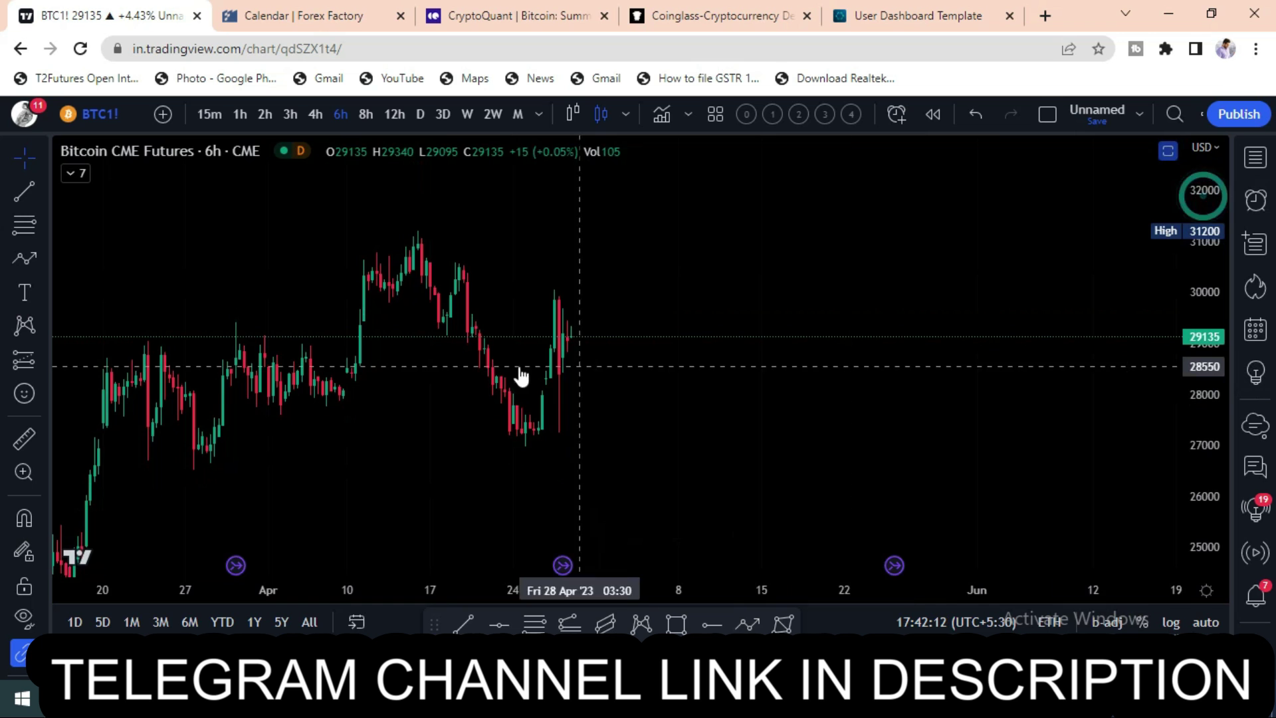
scroll(439, 365, "up", 3)
left_click_drag(503, 452, 651, 442)
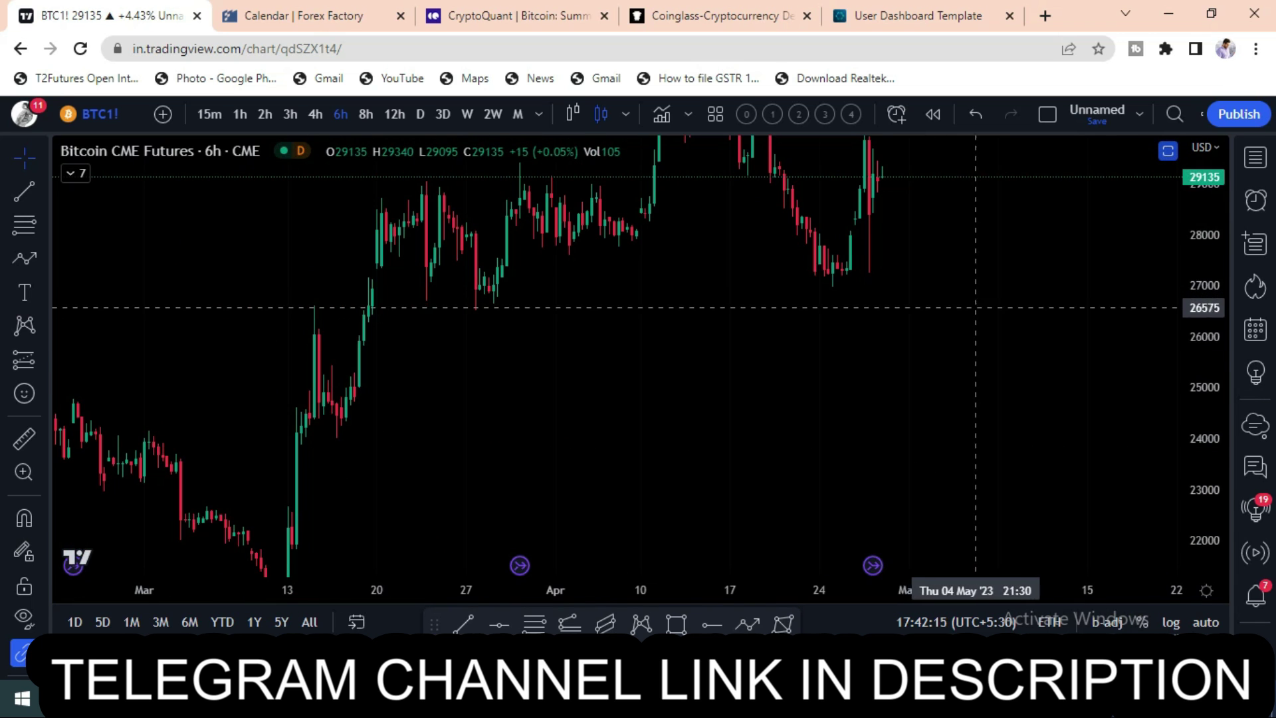
left_click_drag(1203, 225, 1207, 286)
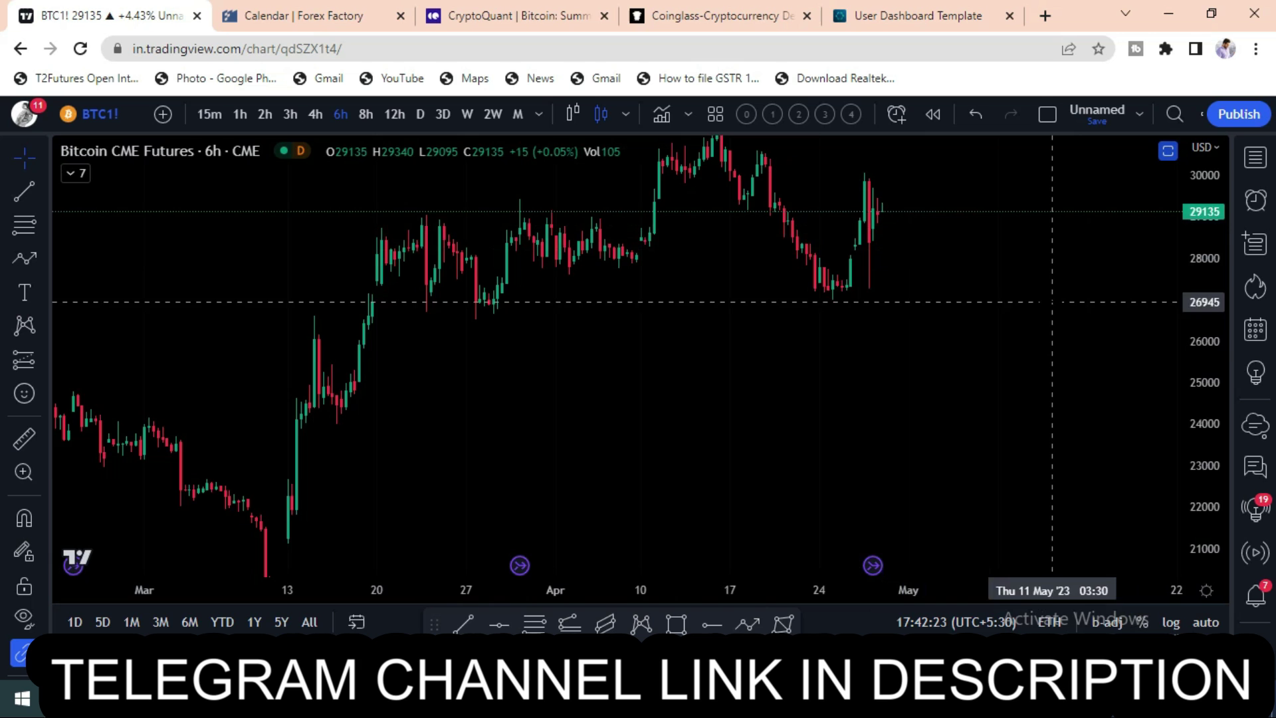
left_click_drag(1049, 299, 937, 344)
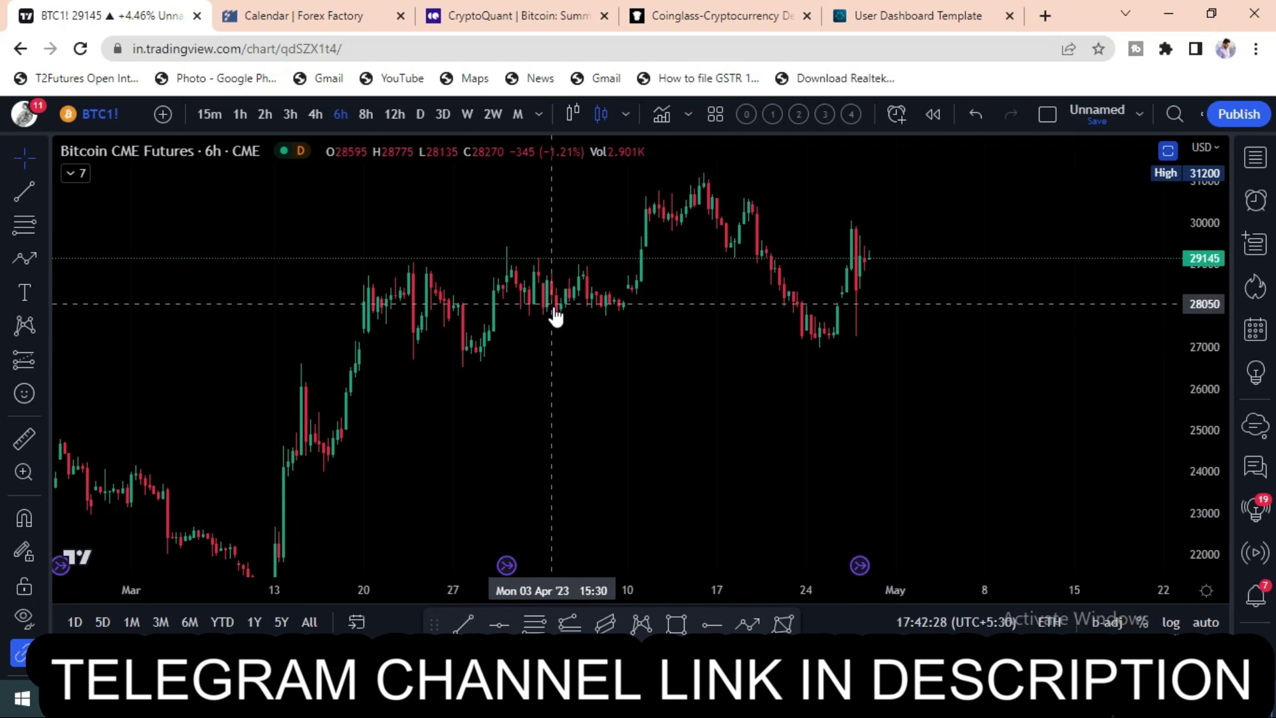
left_click_drag(552, 450, 595, 299)
left_click_drag(701, 296, 674, 345)
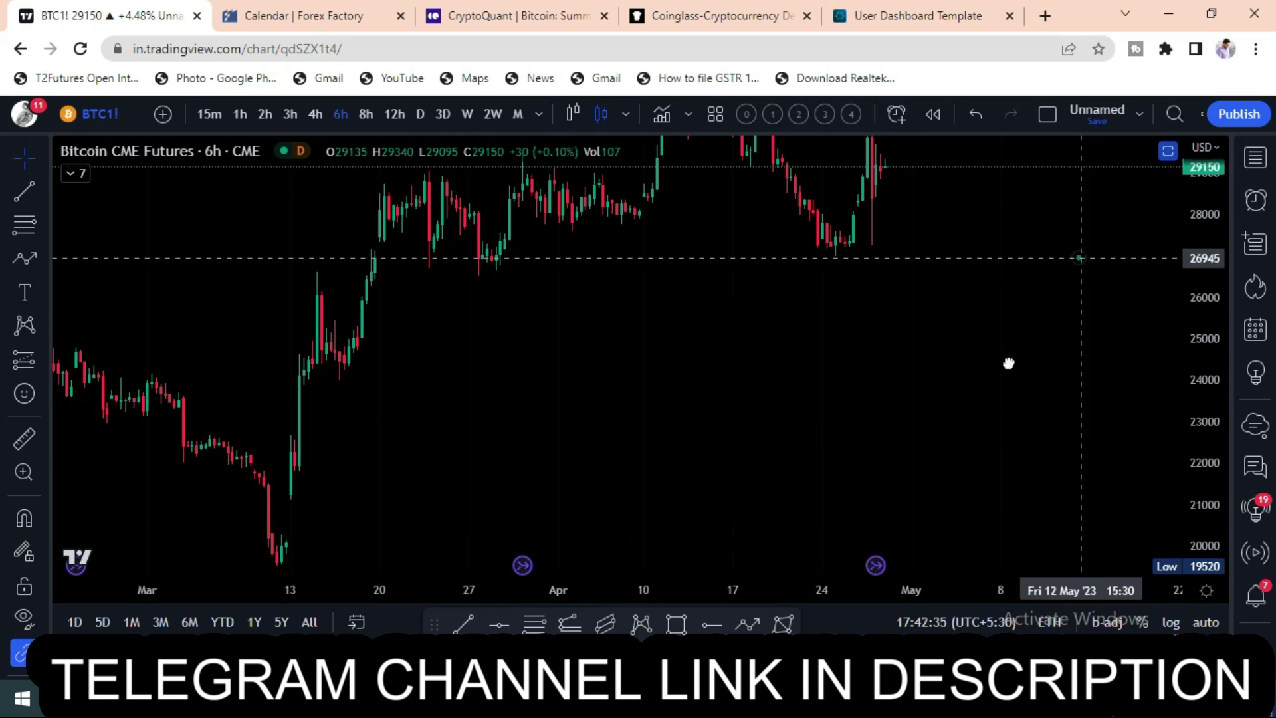
left_click_drag(1076, 256, 920, 379)
Change the Bitcoin CME Futures chart to the daily interval and bring the May and June 2022 decline into view
left_click(420, 113)
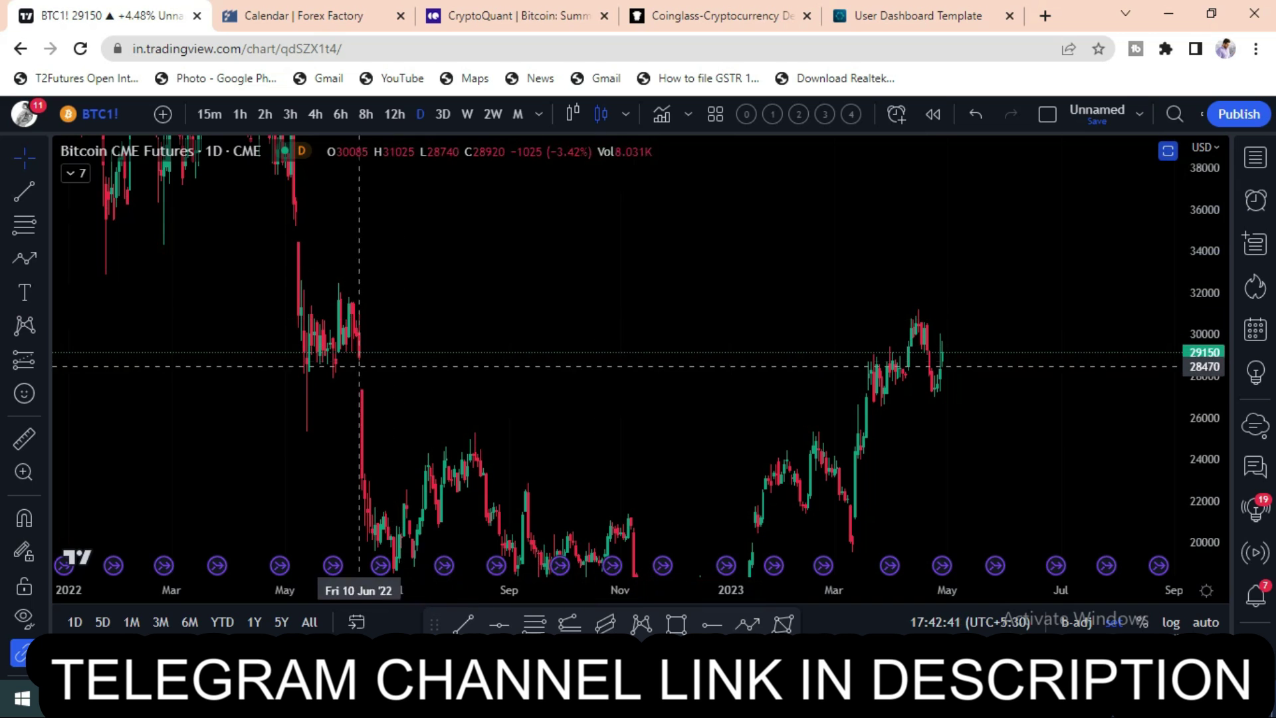
left_click_drag(564, 244, 557, 283)
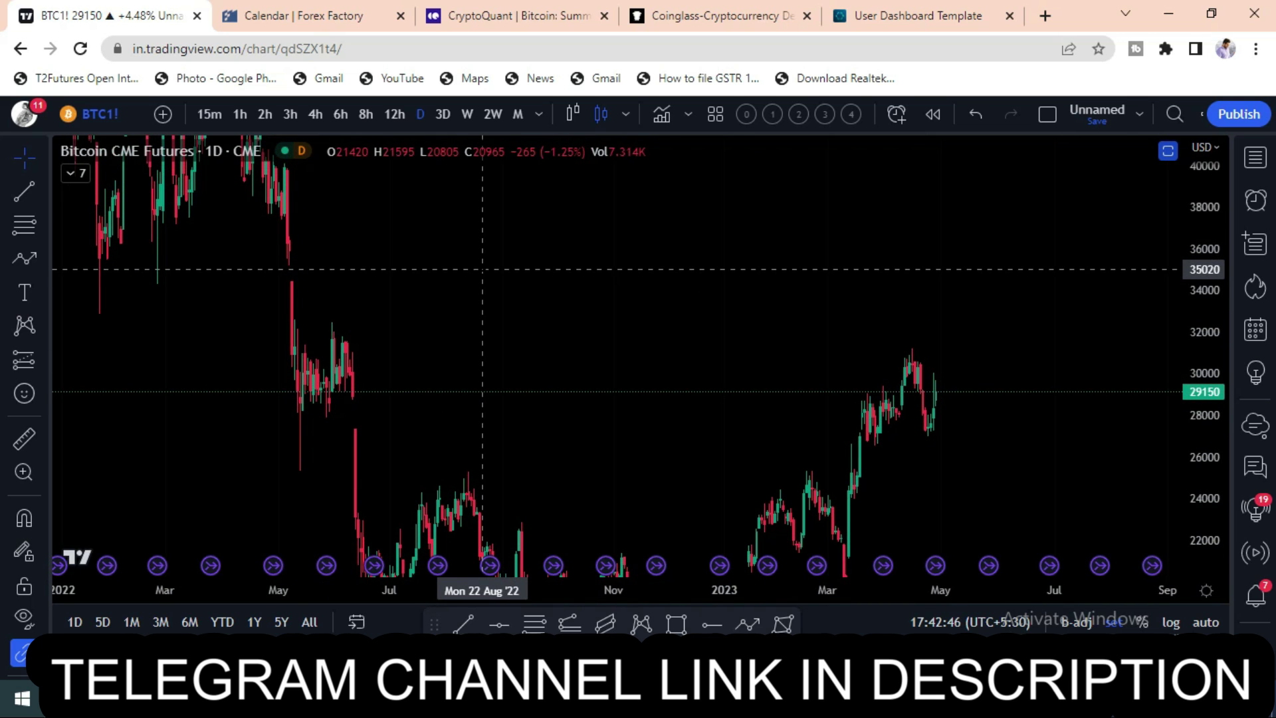
Examine the daily Bitcoin CME Futures chart from the mid-2022 decline through the November low to the April 2023 prices
double_click(1192, 200)
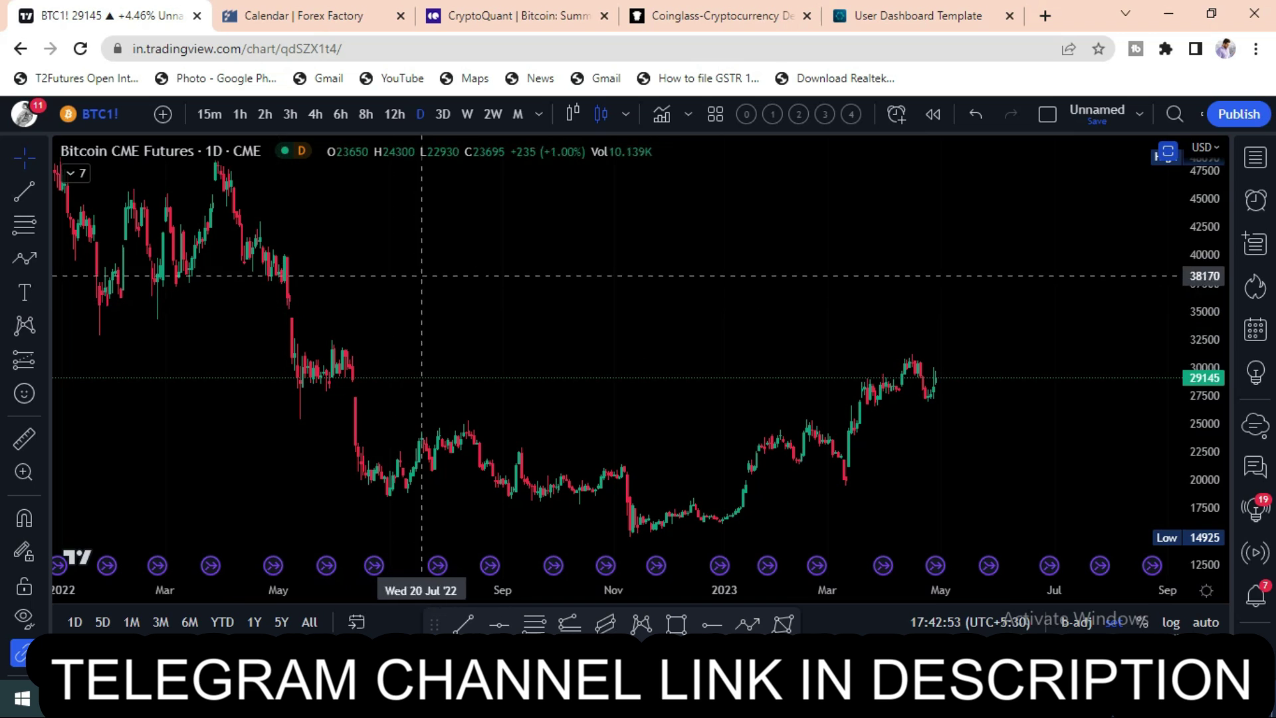
left_click_drag(1208, 308, 1201, 133)
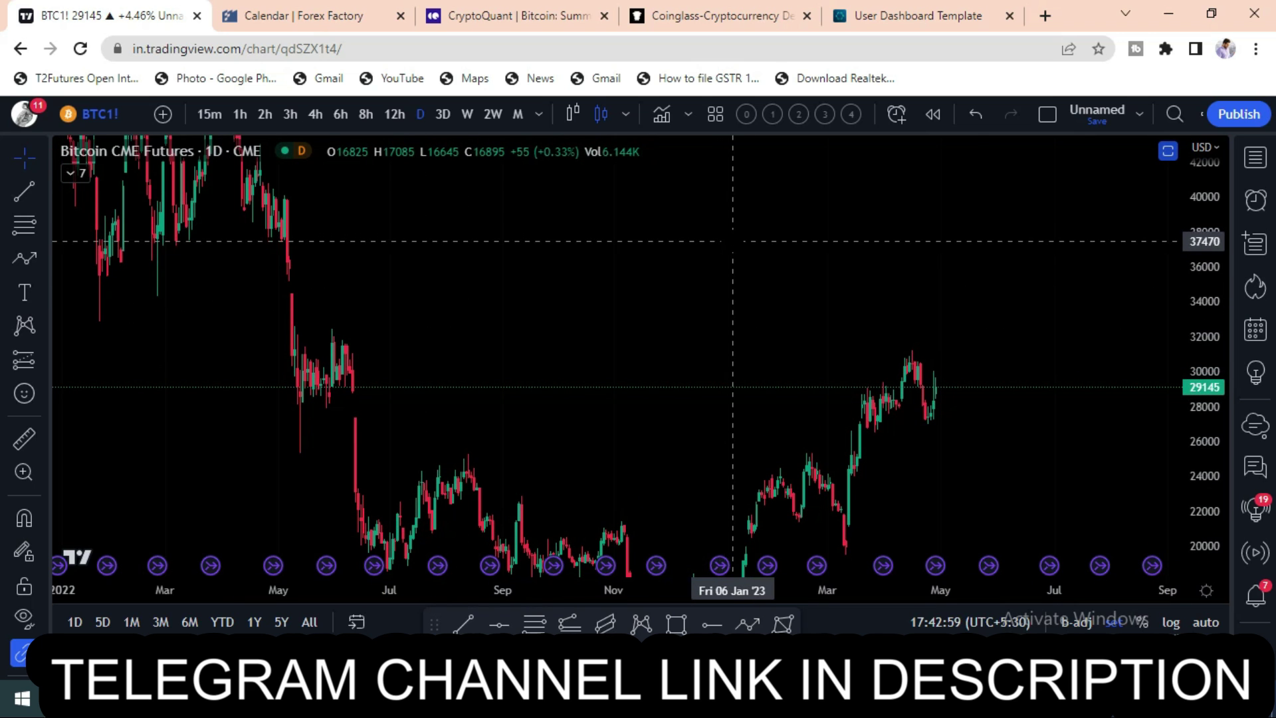
left_click_drag(806, 317, 816, 123)
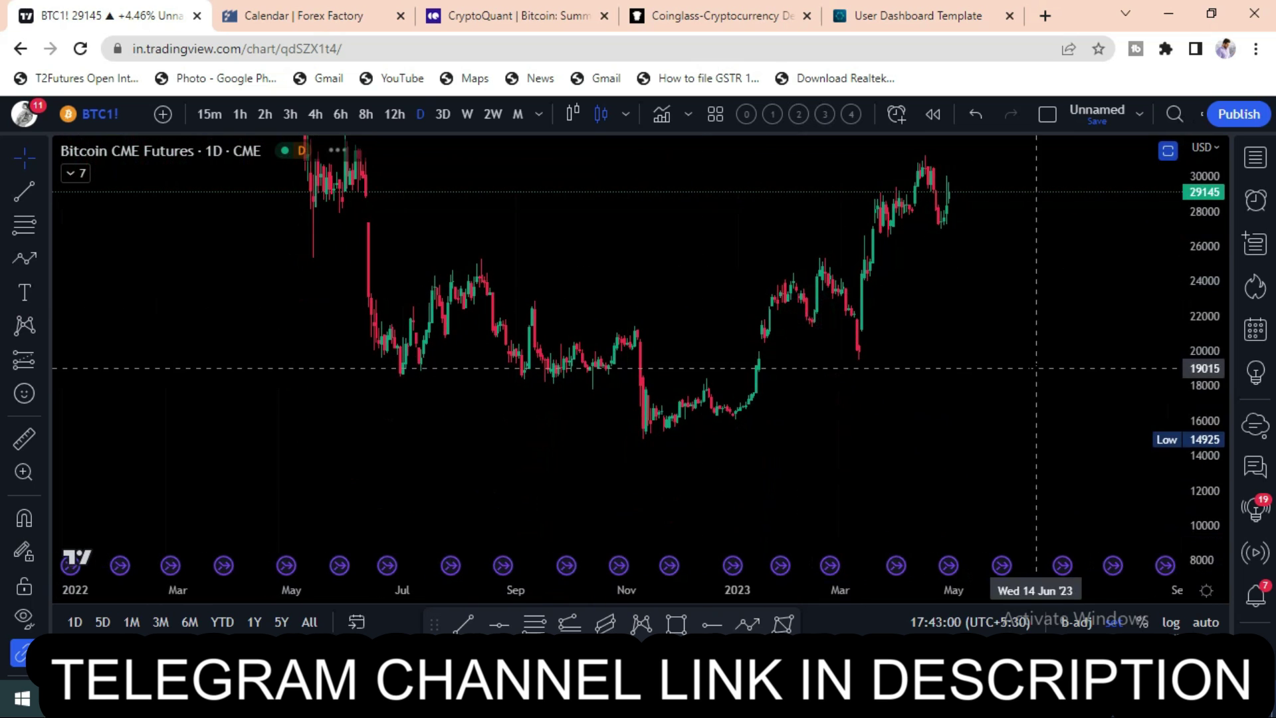
left_click_drag(1030, 364, 424, 436)
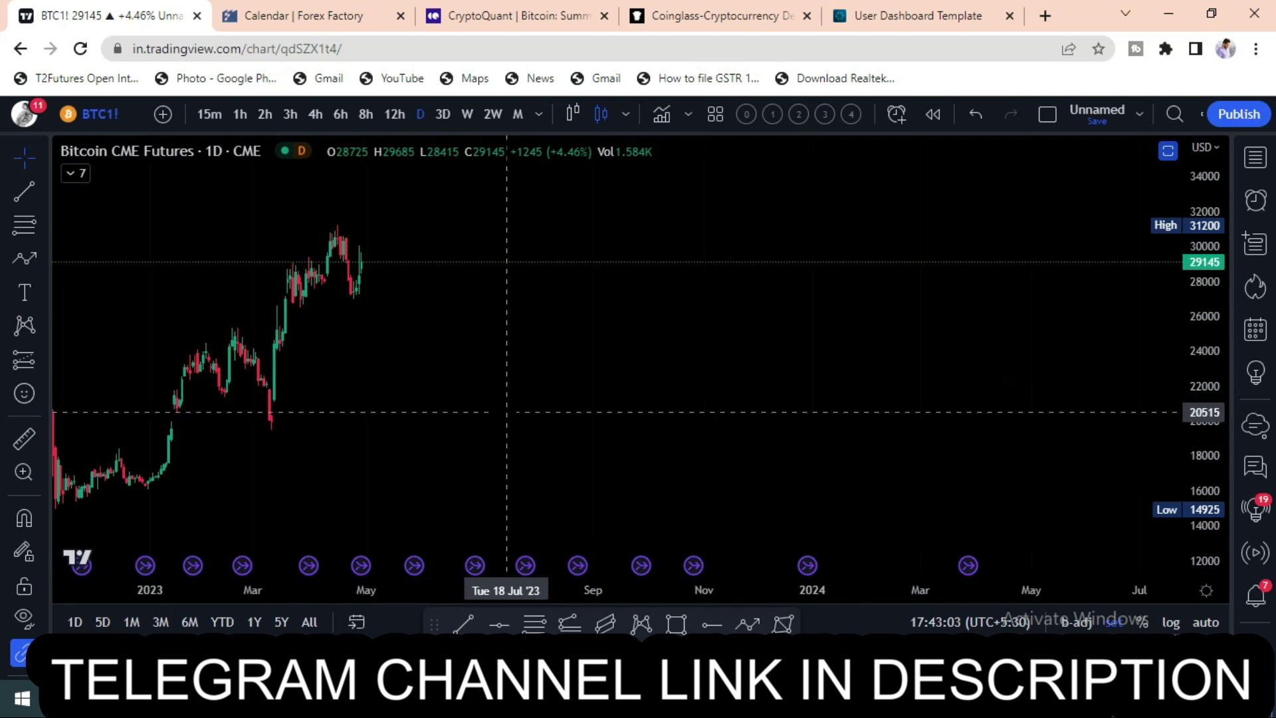
Load the ETHUSDT perpetual contract chart (ETHUSDT.P) from the watchlist and bring its latest daily candles into view
left_click(1256, 157)
scroll(1050, 333, "up", 1)
scroll(1050, 333, "up", 3)
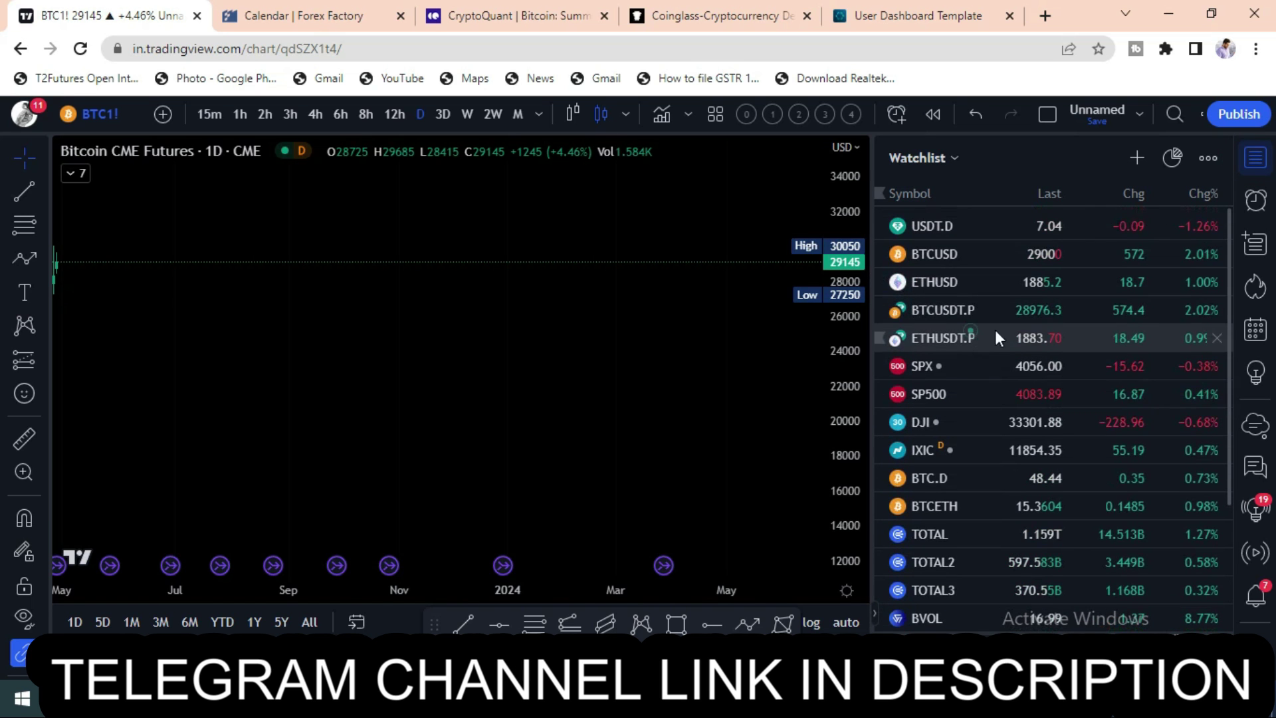
left_click(995, 336)
left_click_drag(1196, 201, 1186, 486)
left_click_drag(486, 266, 823, 207)
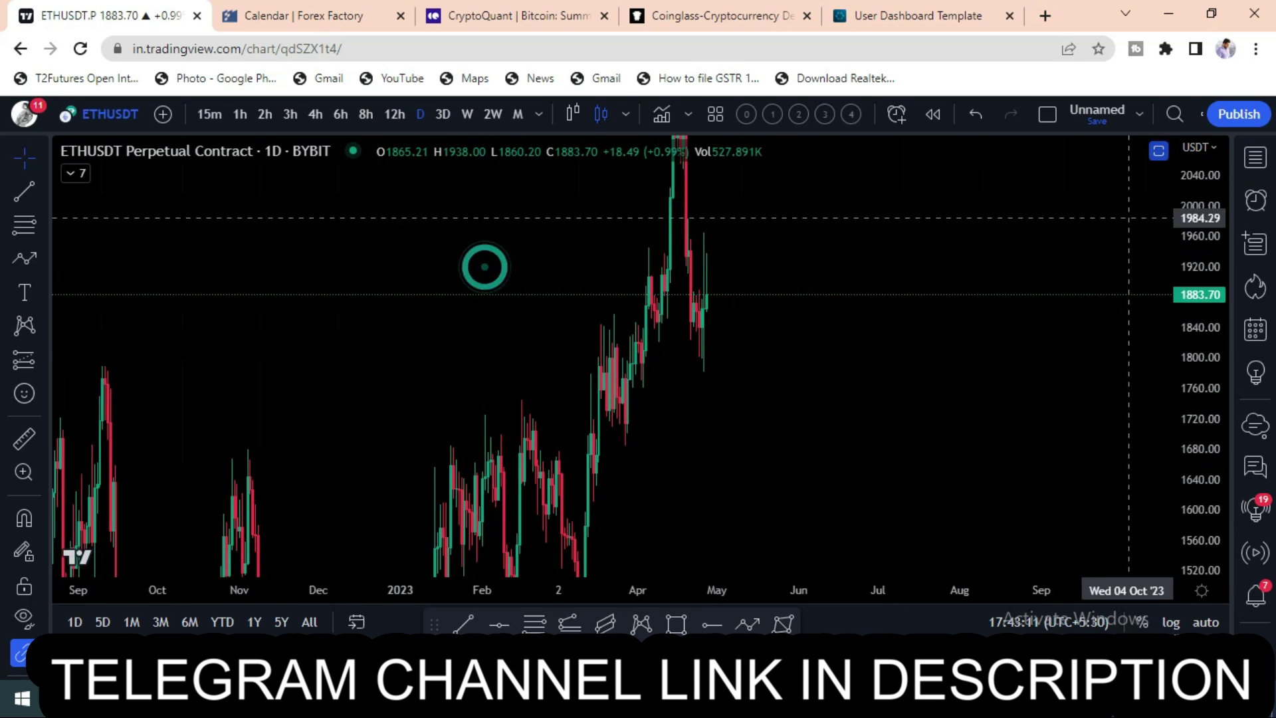
Rescale the daily ETHUSDT chart to show the January to April 2023 candles and restore the indicator panes beneath them
left_click_drag(1214, 173, 1211, 513)
scroll(820, 347, "up", 6)
left_click_drag(501, 422, 832, 402)
left_click_drag(1207, 468, 1211, 315)
left_click_drag(956, 445, 931, 360)
left_click_drag(1200, 196, 1193, 392)
double_click(758, 296)
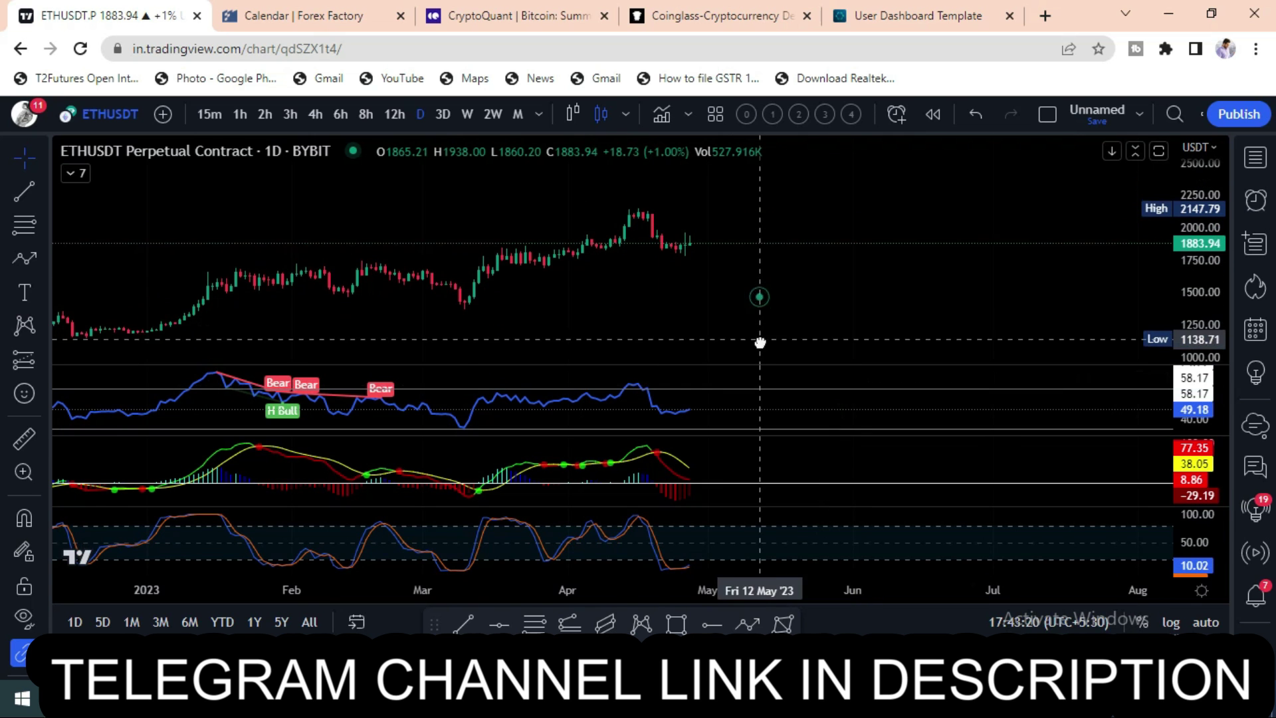
Draw a rising trendline from ETHUSDT's 10 March low to 21 May and a matching one under the upper oscillator's lows
left_click(30, 194)
left_click(464, 312)
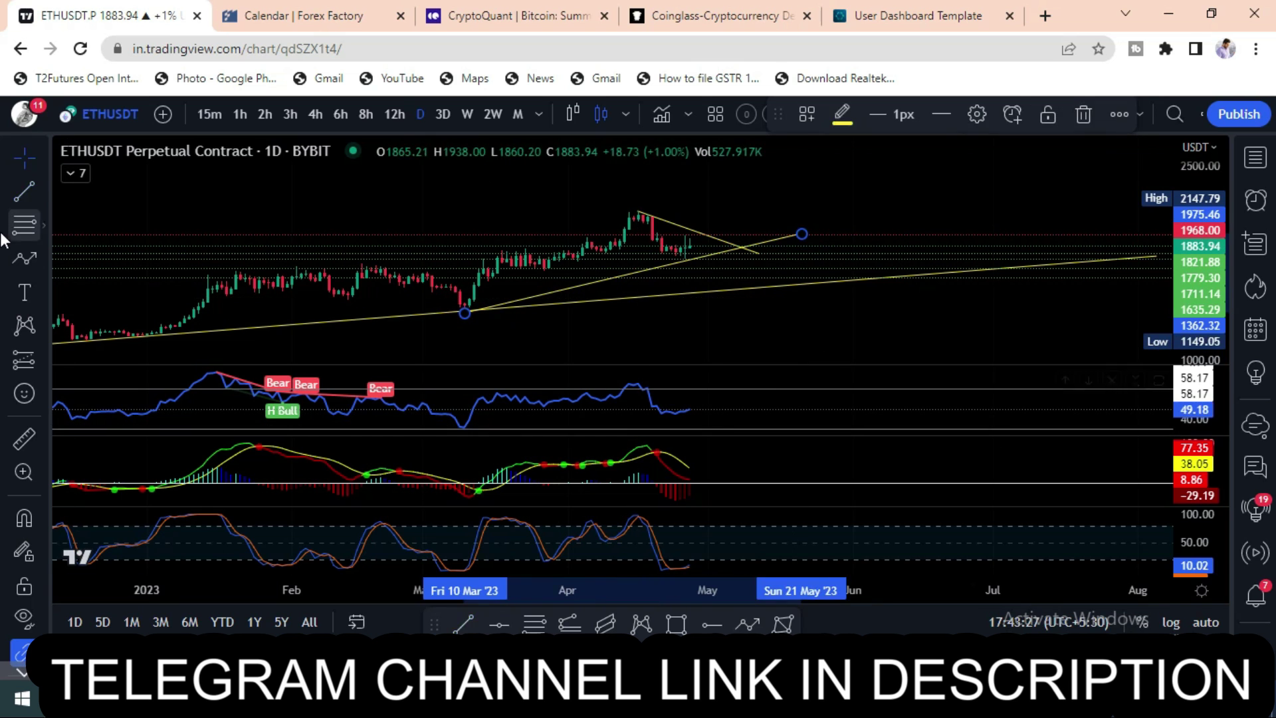
left_click(24, 192)
left_click(465, 425)
left_click(722, 413)
left_click(824, 311)
left_click_drag(1221, 299, 1222, 250)
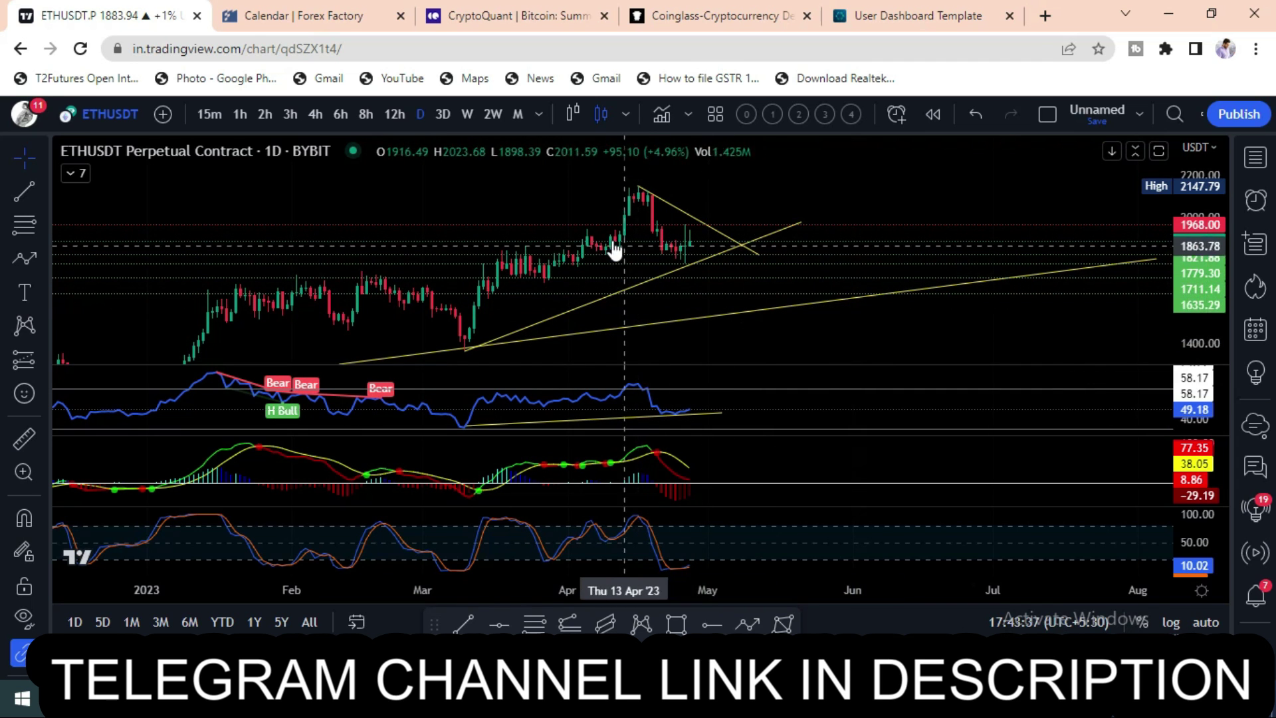
Delete the oscillator trendline and the steeper rising price trendline starting at the 10 March low
left_click(721, 414)
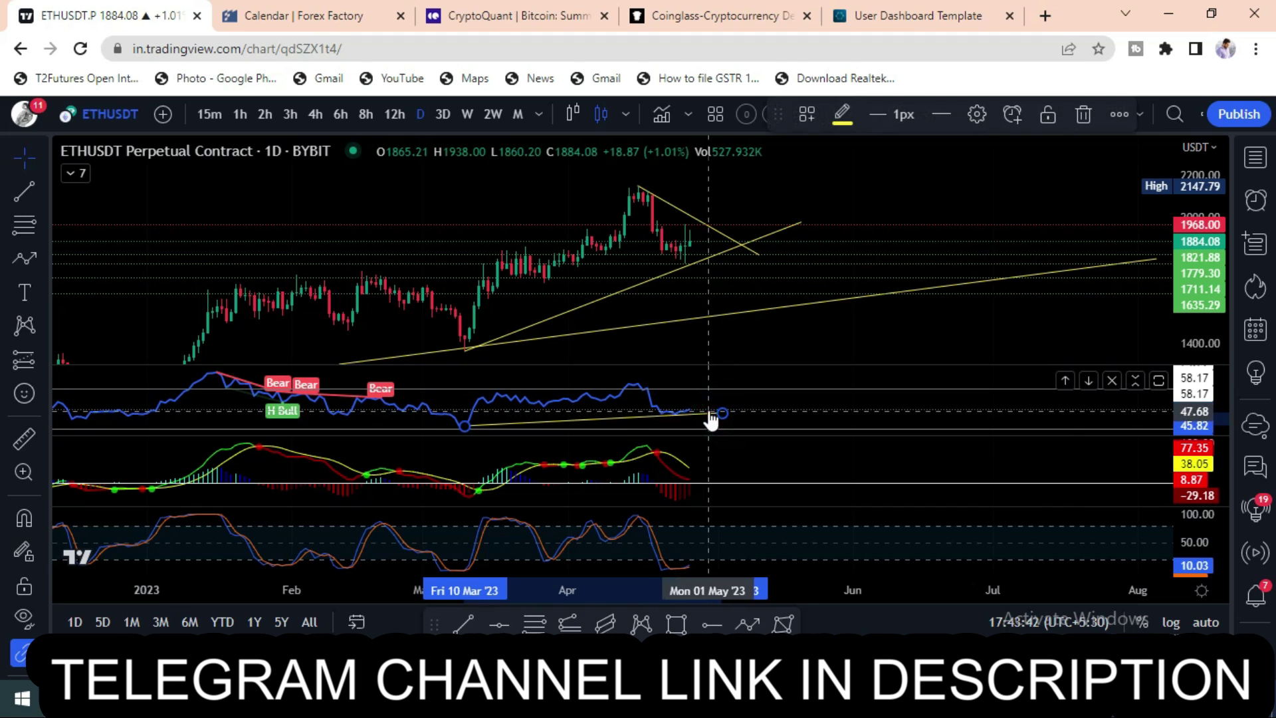
left_click(1082, 114)
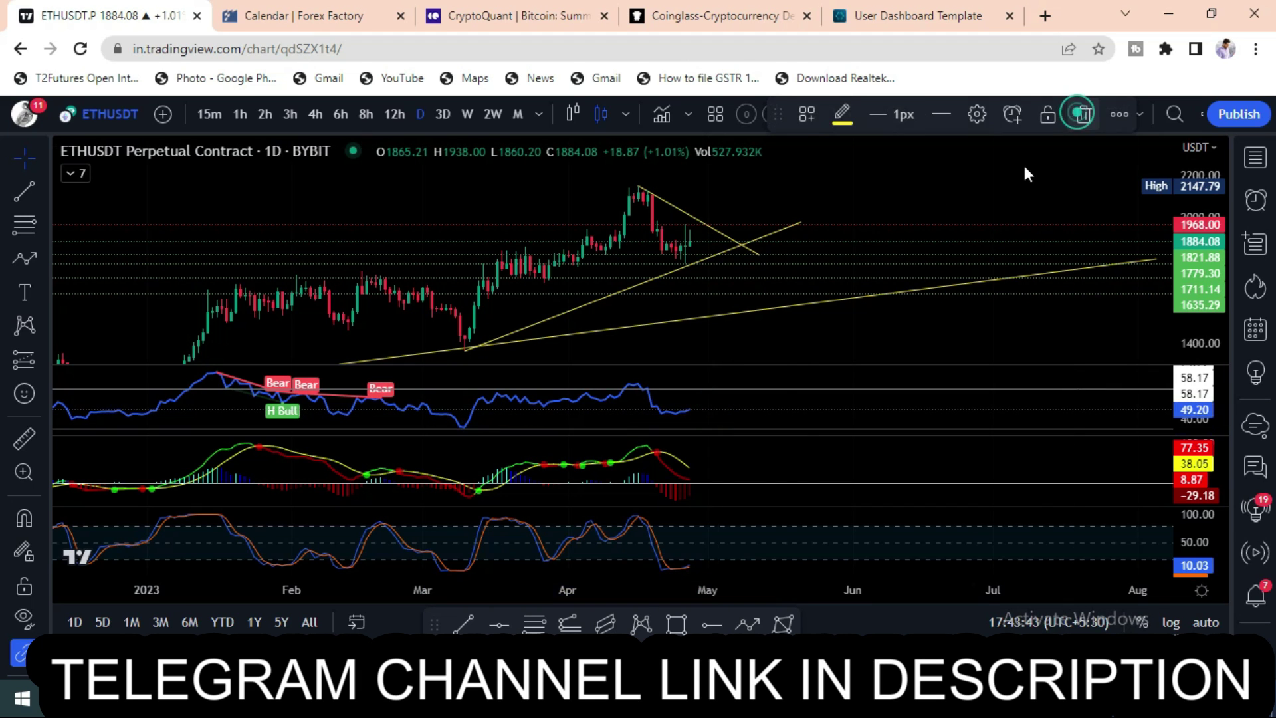
left_click(796, 222)
left_click(1072, 115)
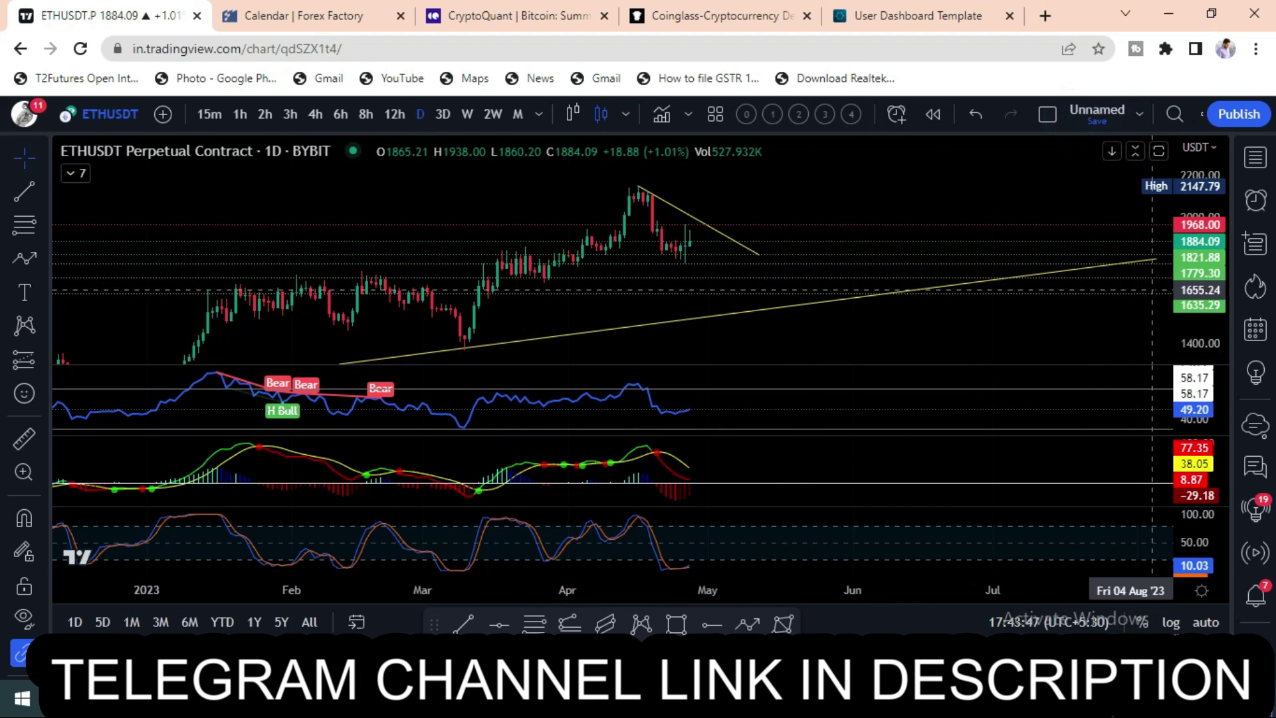
Maximize the ETHUSDT price pane and rescale it to show both trendlines, the 1968.00 resistance and the supports down to 1635.29
double_click(961, 174)
left_click_drag(976, 240, 824, 228)
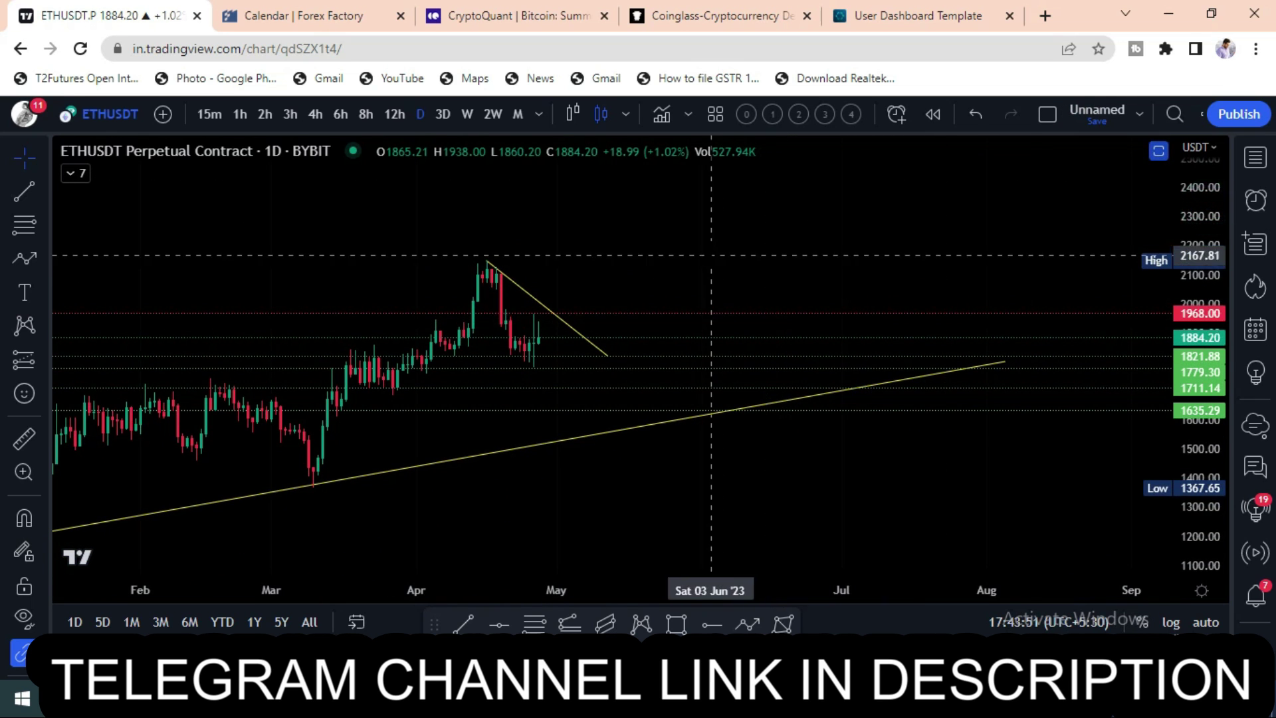
left_click_drag(711, 255, 754, 279)
left_click_drag(1195, 503, 1180, 266)
left_click_drag(918, 339, 911, 257)
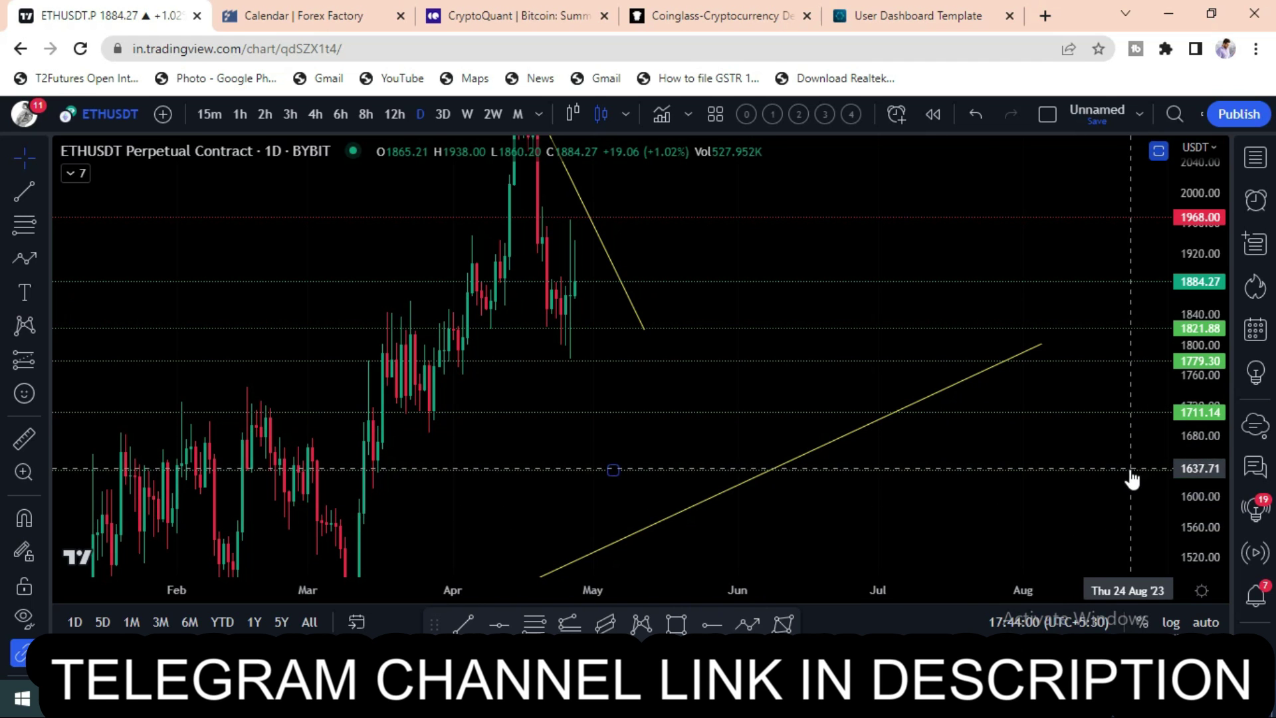
left_click_drag(1205, 222, 1206, 374)
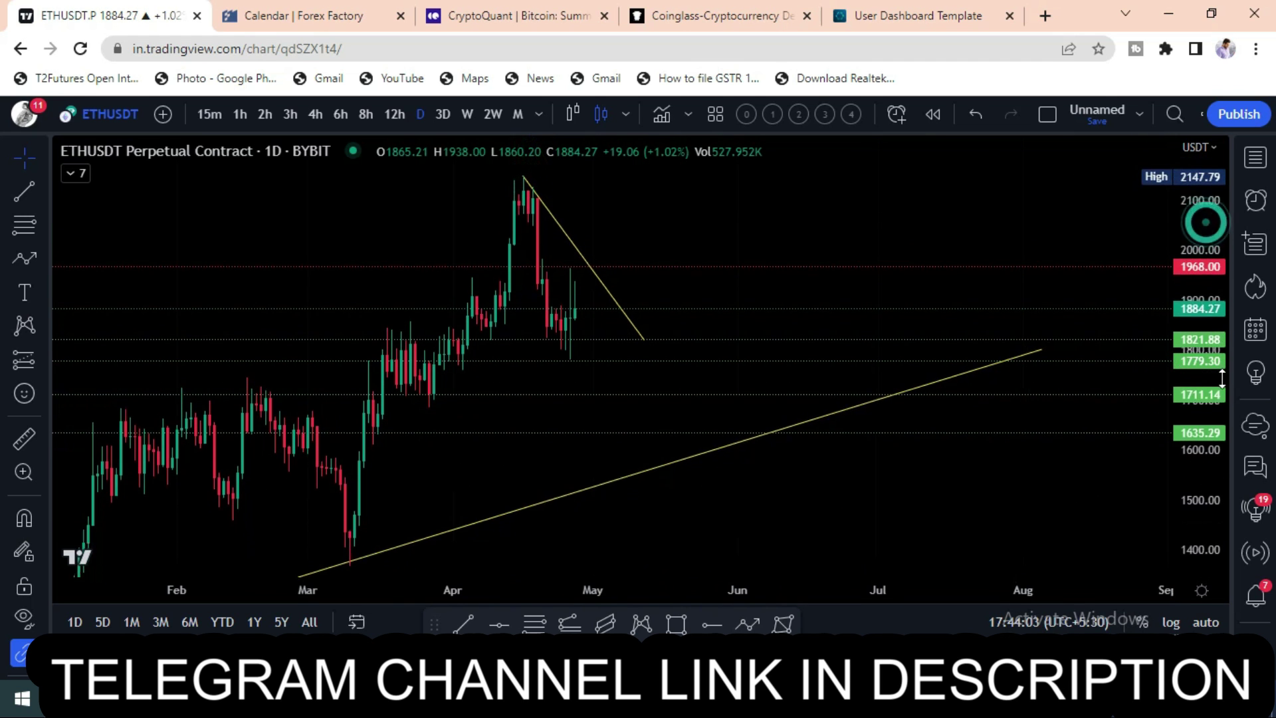
scroll(921, 394, "up", 3)
left_click_drag(558, 190, 641, 234)
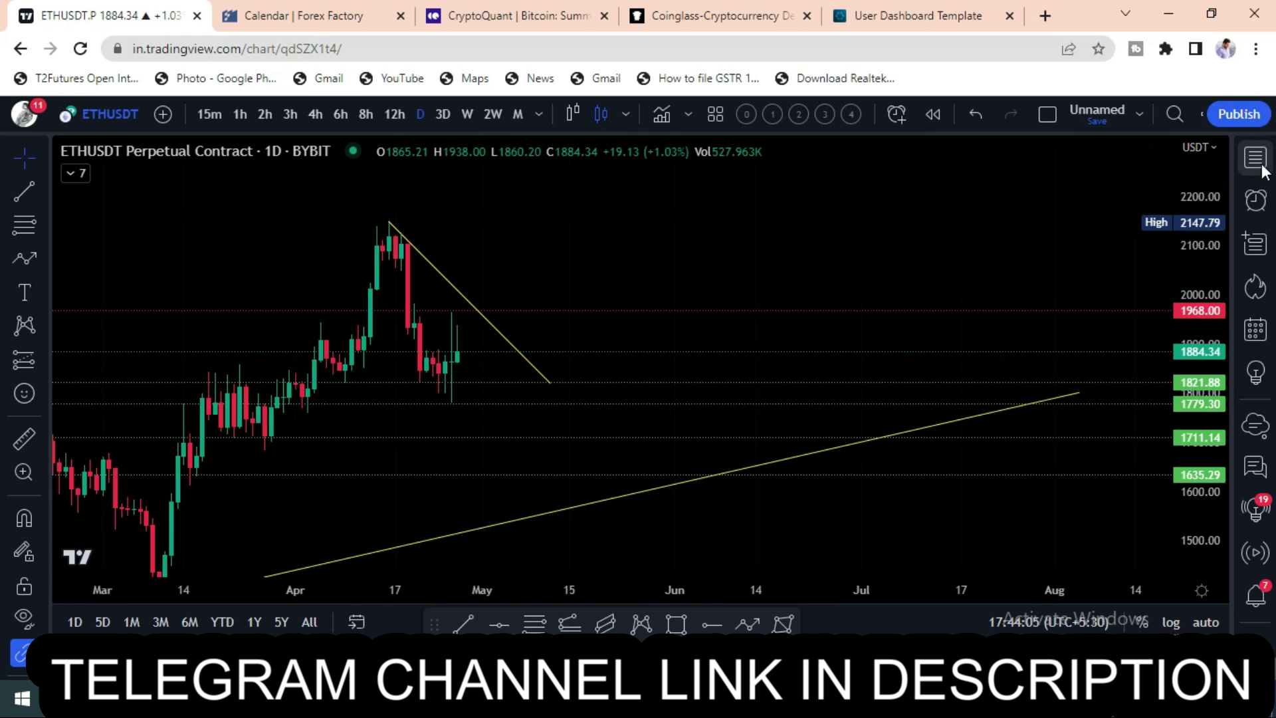
Load the USDT dominance chart (USDT.D) from the watchlist and frame its February to April candles above the 6.45% level
left_click(1259, 161)
left_click(982, 226)
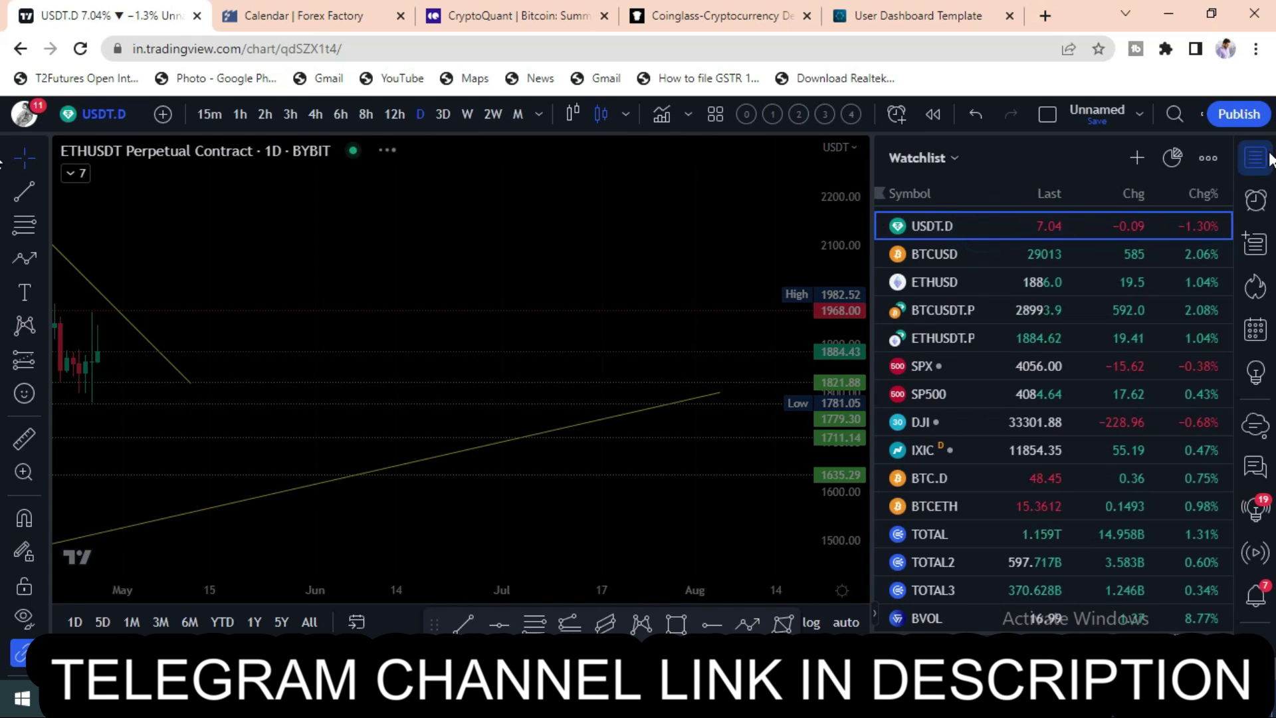
left_click(1267, 158)
left_click_drag(1209, 176, 1206, 451)
left_click_drag(908, 456, 939, 405)
scroll(960, 347, "down", 2)
scroll(957, 400, "up", 3)
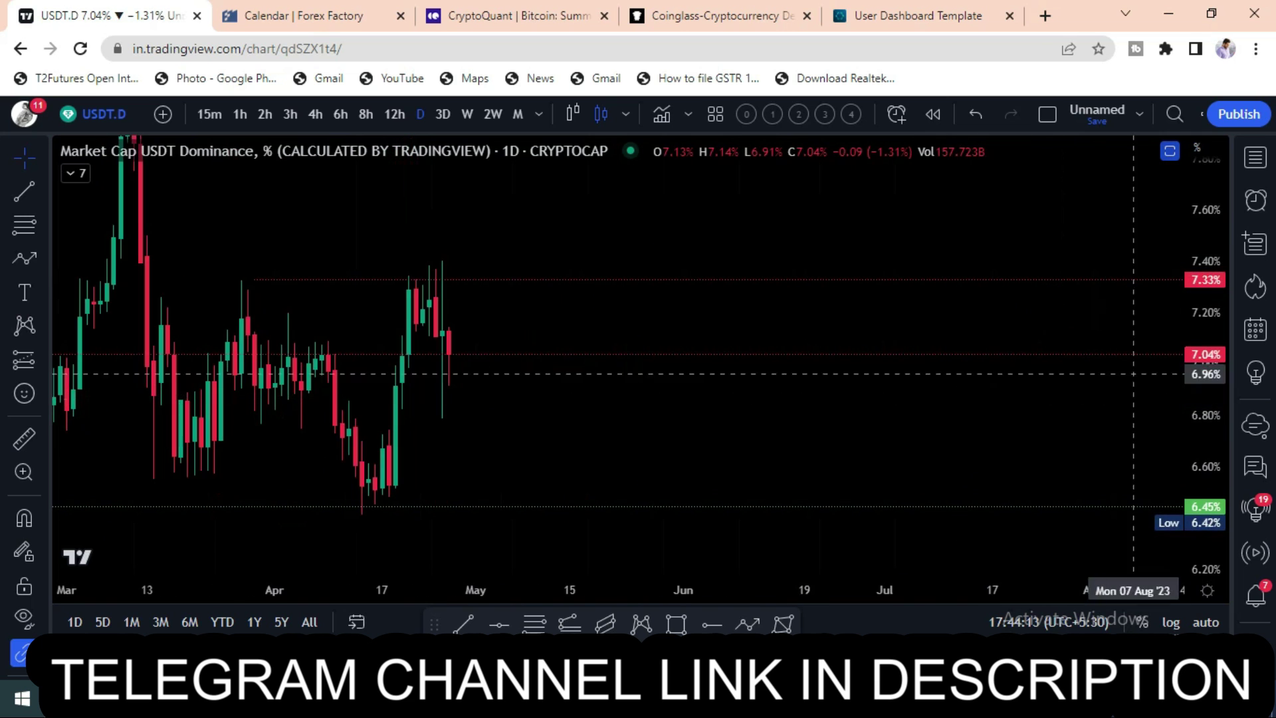
left_click_drag(1205, 208, 1206, 291)
left_click_drag(710, 376, 871, 399)
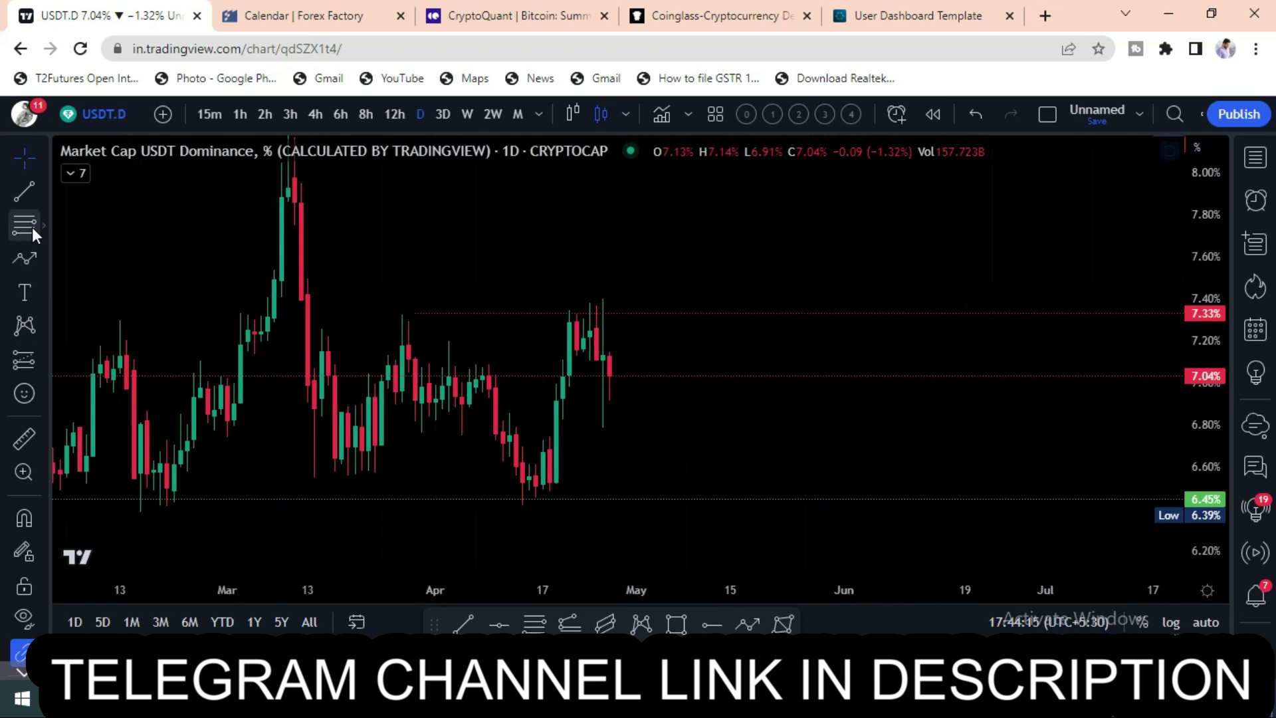
Draw an XABCD pattern on USDT.D from the 10 March high through 14 March, 29 March and 13 April to 9 May at about 8.16%
left_click(644, 625)
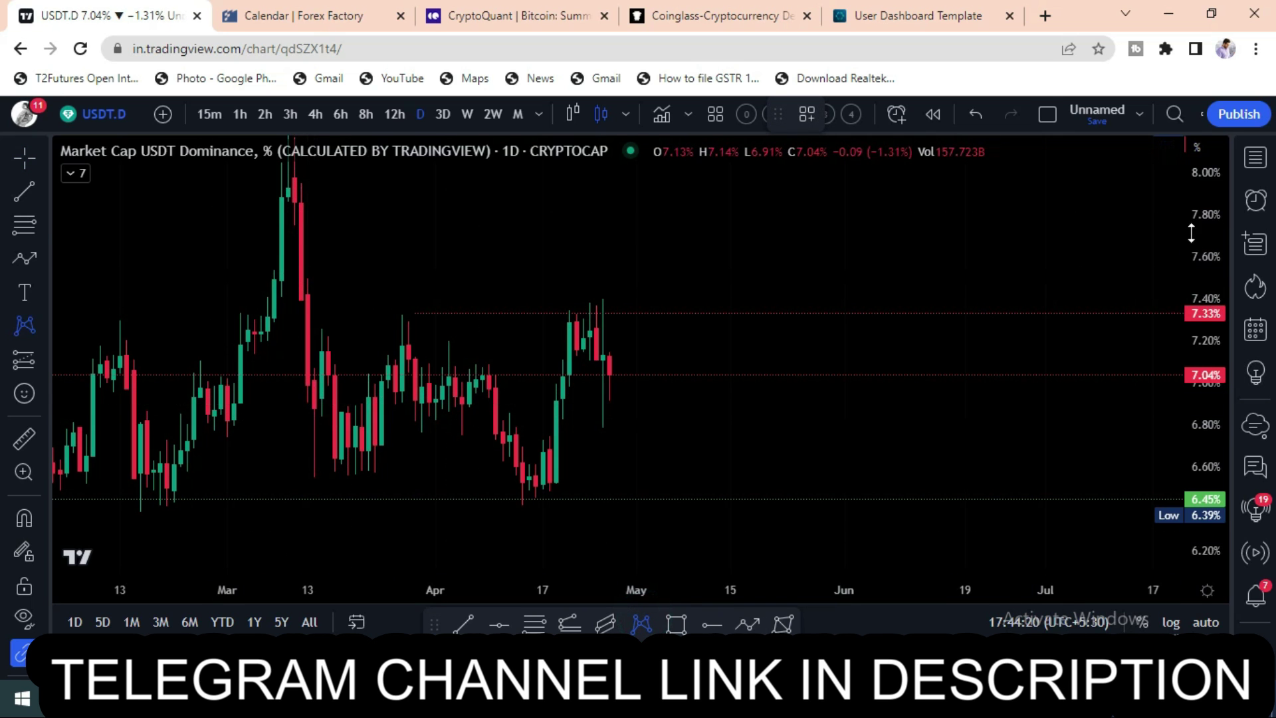
left_click_drag(1221, 252, 1220, 306)
left_click(287, 190)
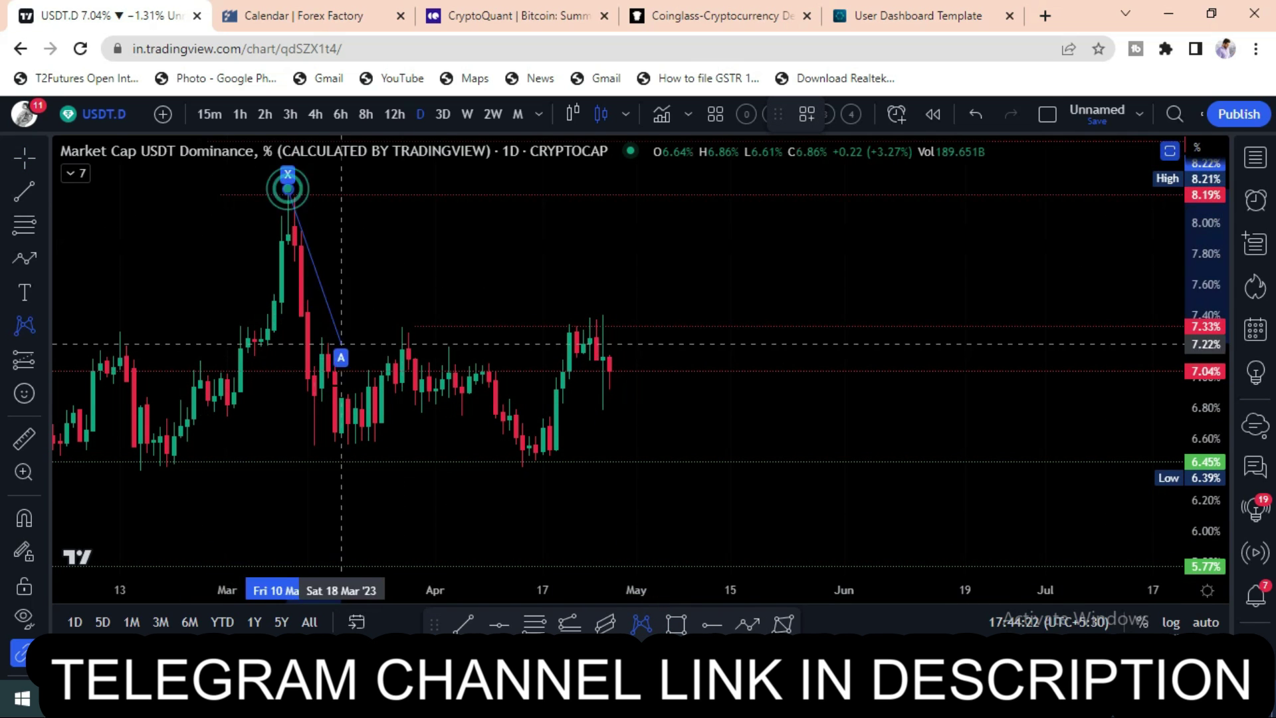
left_click(314, 445)
left_click(414, 328)
left_click(515, 468)
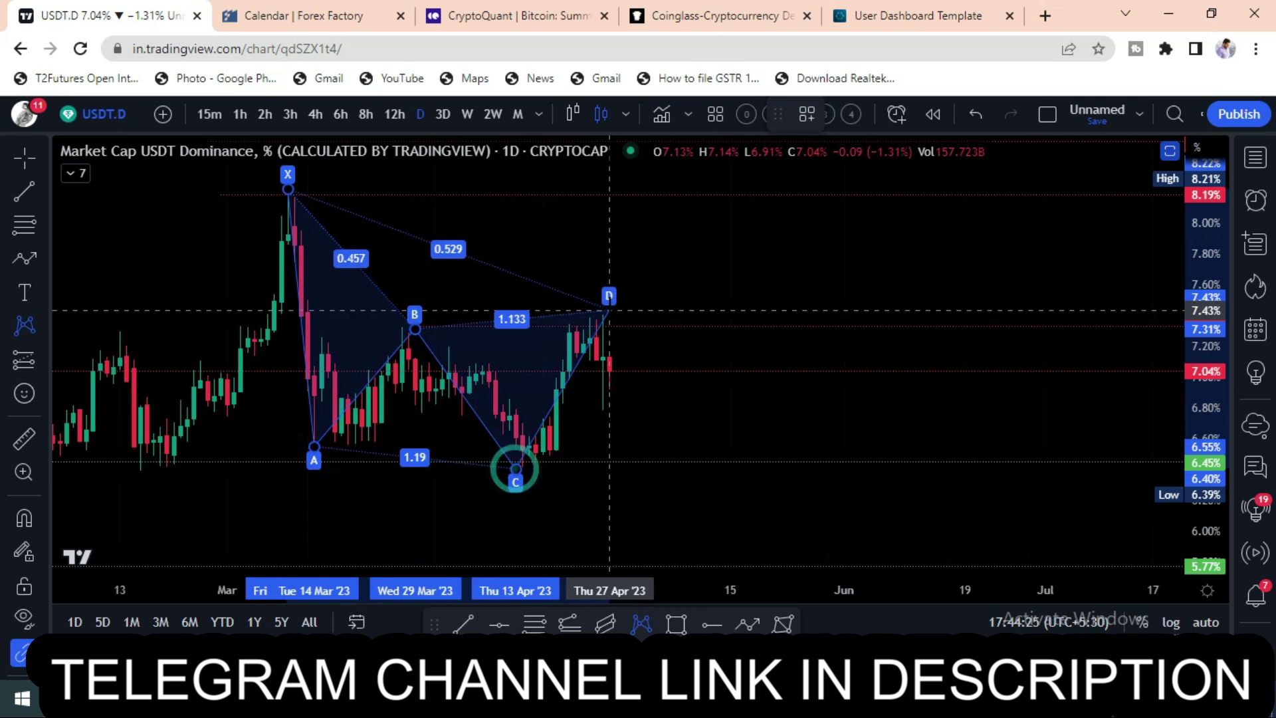
left_click(608, 307)
left_click_drag(609, 307, 692, 198)
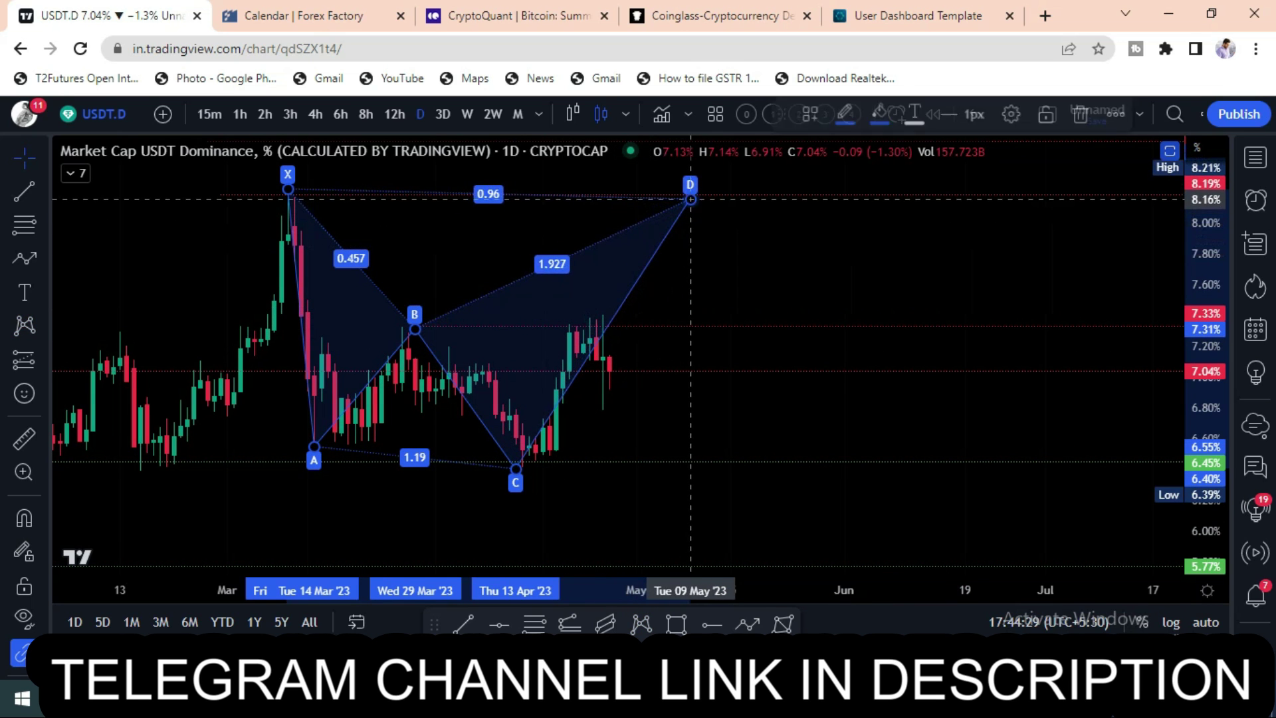
Delete the XABCD pattern from the USDT dominance chart
left_click_drag(943, 279, 836, 352)
left_click_drag(752, 358, 786, 258)
left_click_drag(761, 251, 783, 324)
left_click(667, 237)
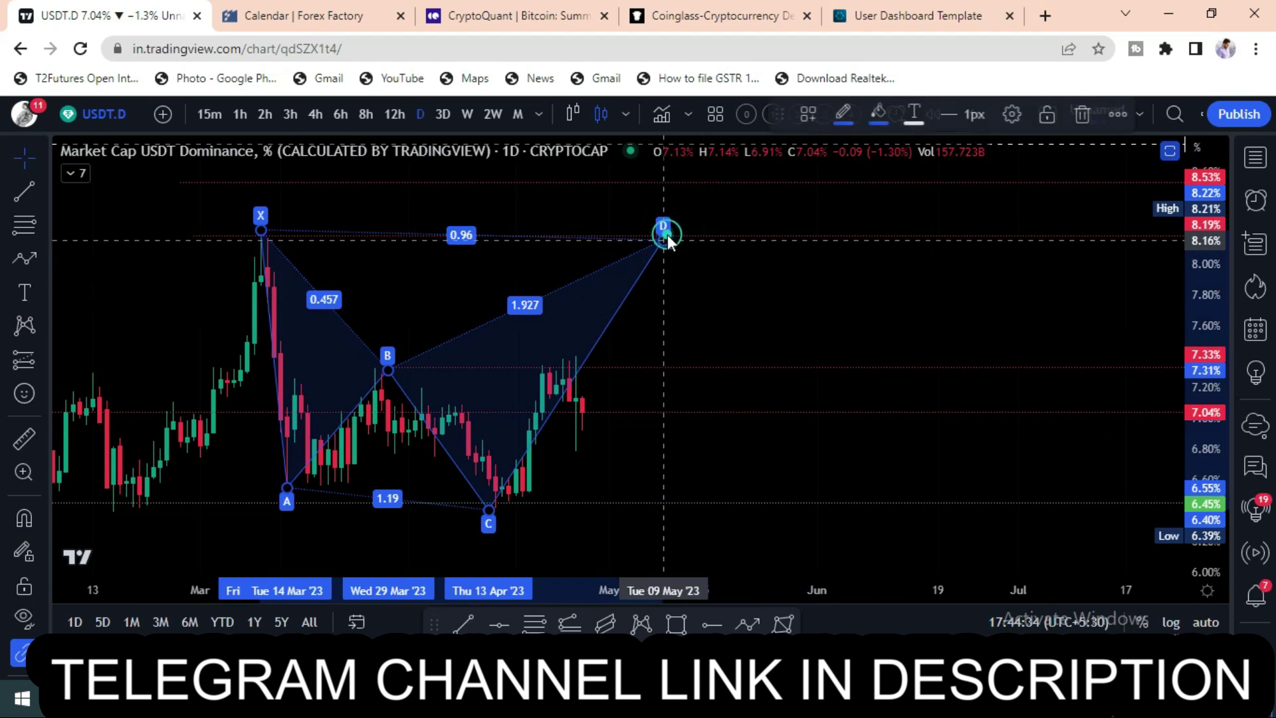
left_click(1083, 117)
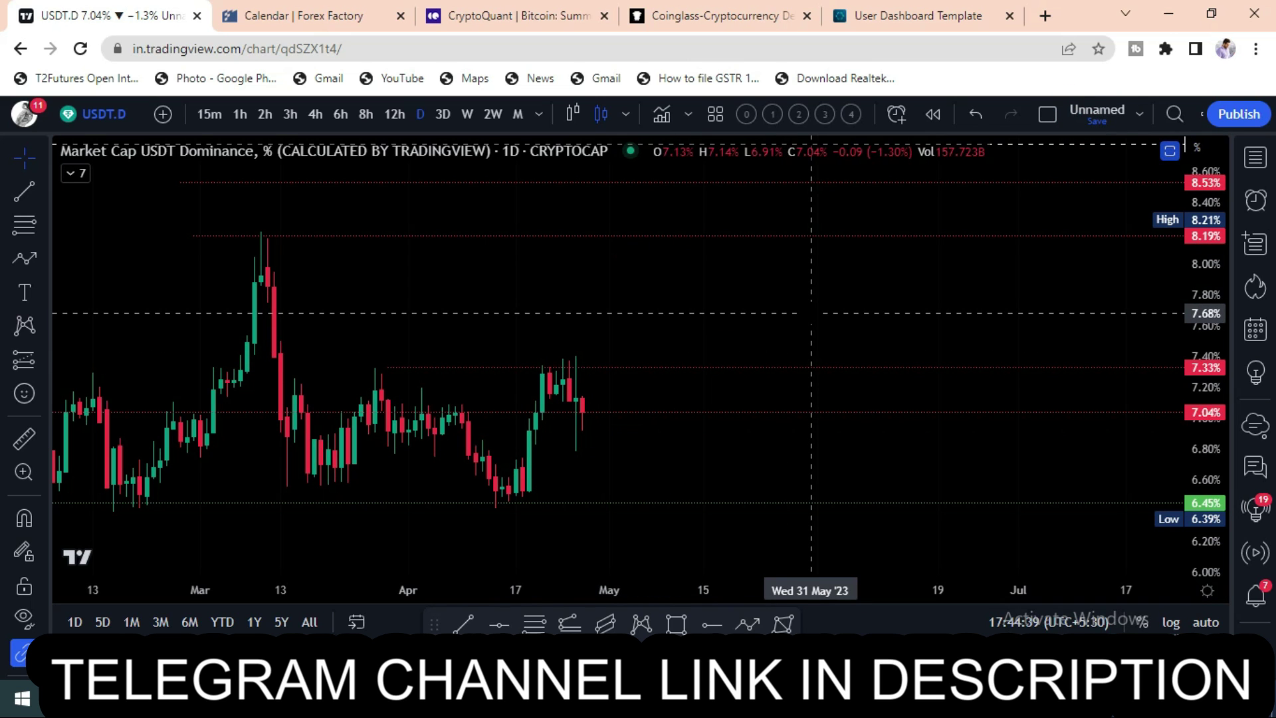
Restore the indicator panes on the USDT.D chart and rescale the price to compare the March and April swings with the oscillators
double_click(806, 297)
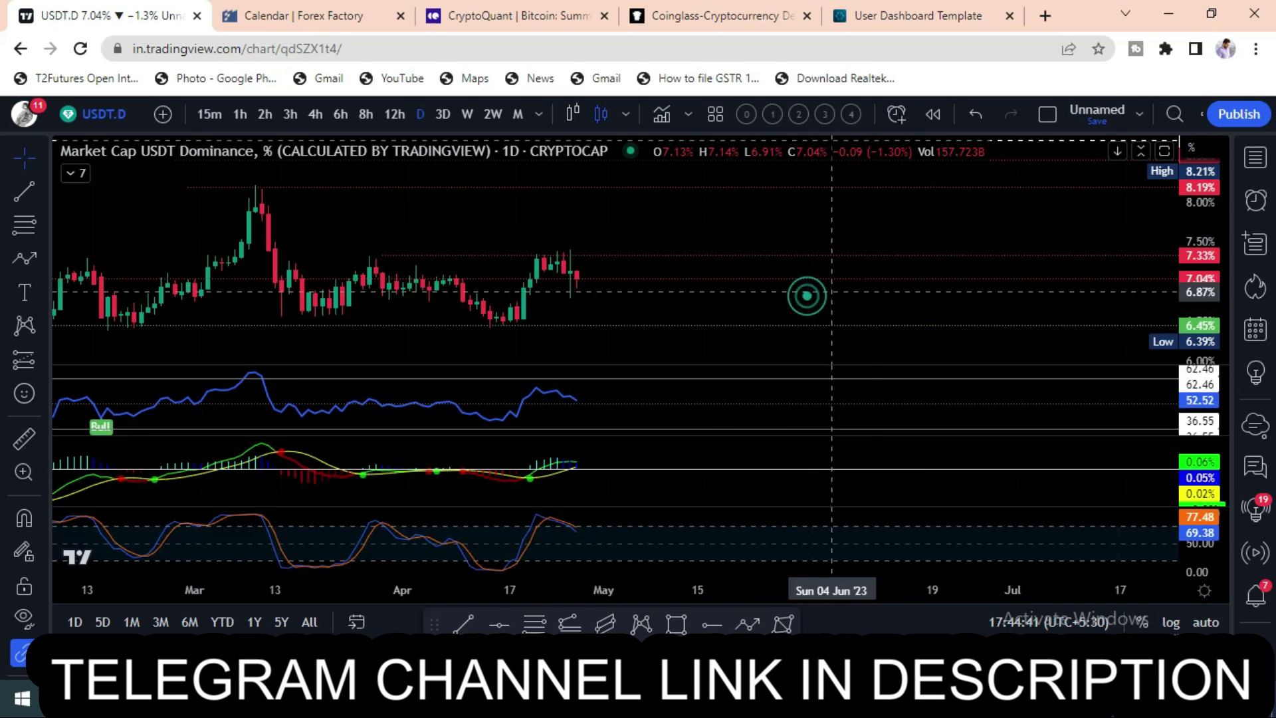
scroll(771, 207, "down", 2)
left_click_drag(1194, 321, 1194, 243)
left_click_drag(856, 337, 815, 278)
scroll(830, 300, "up", 4)
left_click_drag(645, 305, 896, 302)
scroll(891, 302, "down", 1)
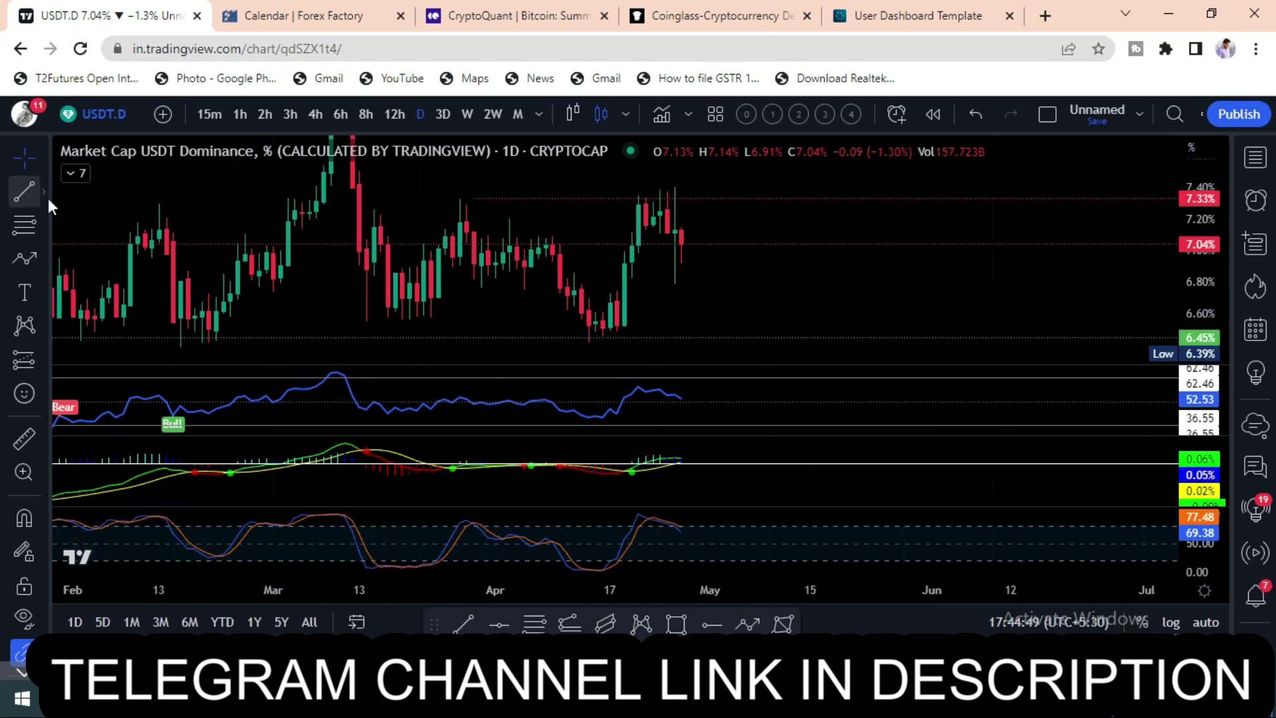
Draw a trendline under USDT.D's lows from 16 March to 19 April and another beneath the upper oscillator's lows
left_click(25, 193)
left_click_drag(380, 314, 623, 339)
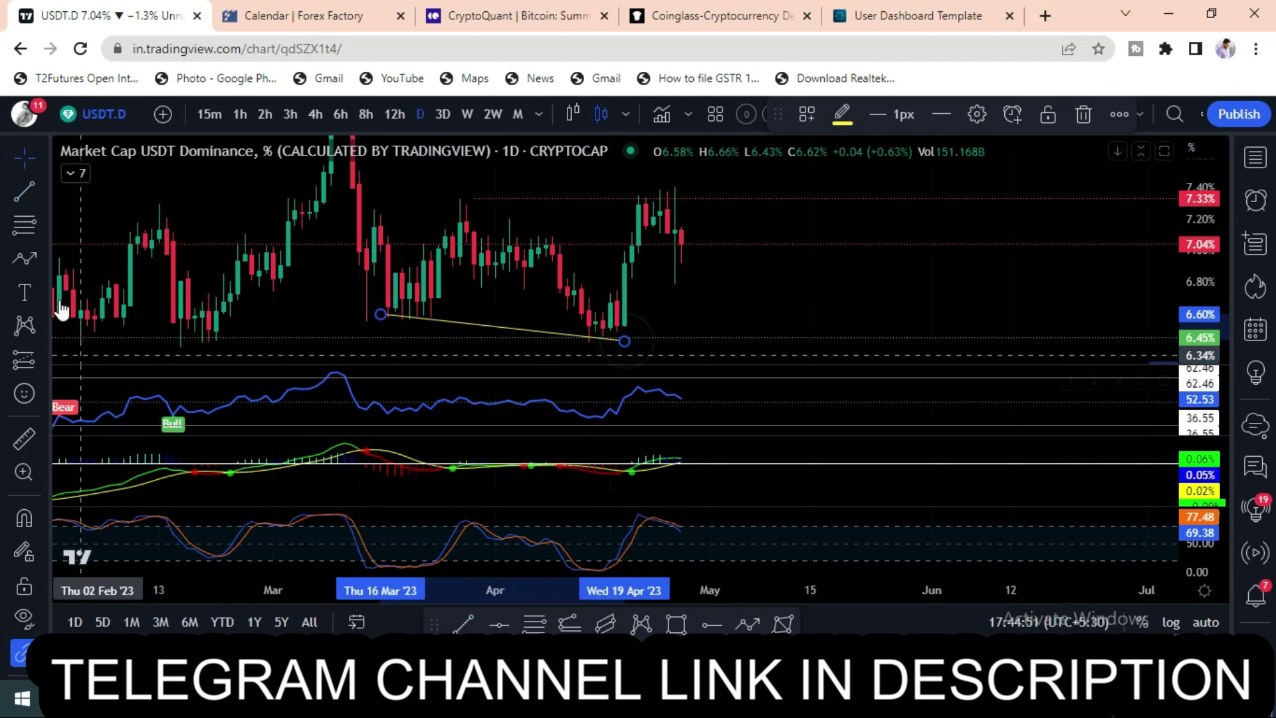
left_click_drag(389, 417, 660, 428)
Delete the trendlines under the oscillator lows and the USDT.D price lows
left_click(1083, 116)
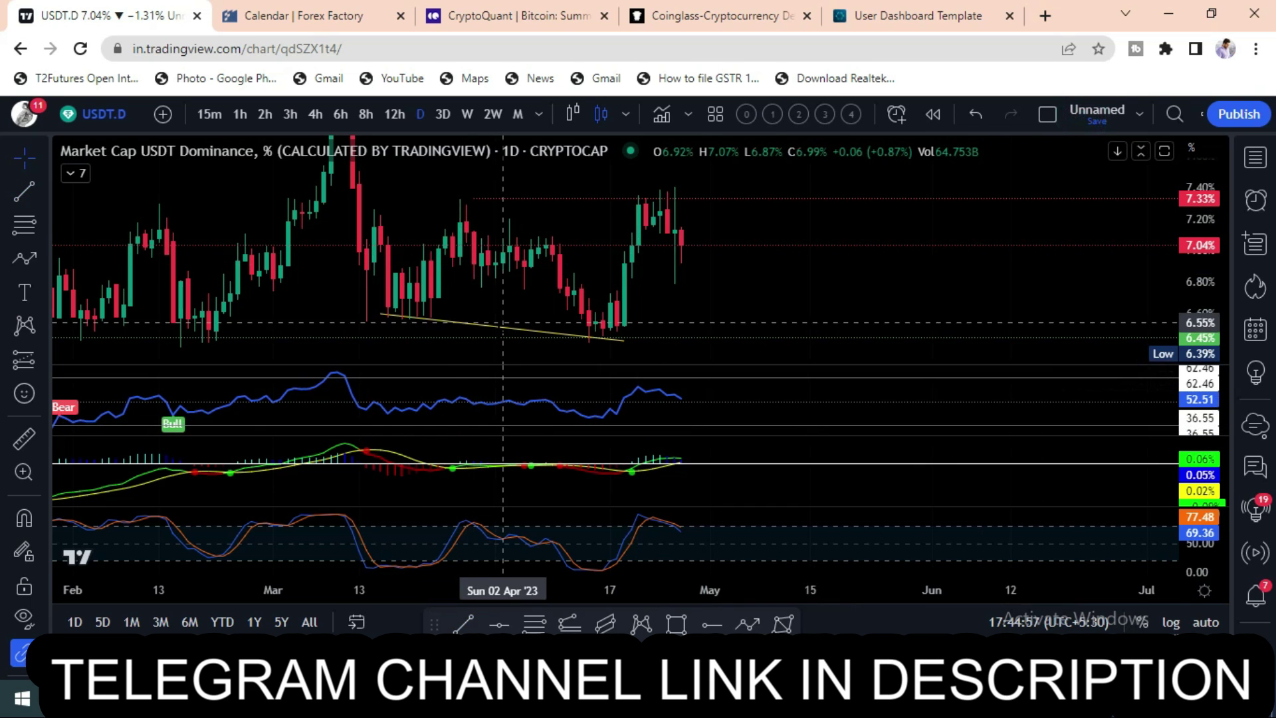
left_click(506, 332)
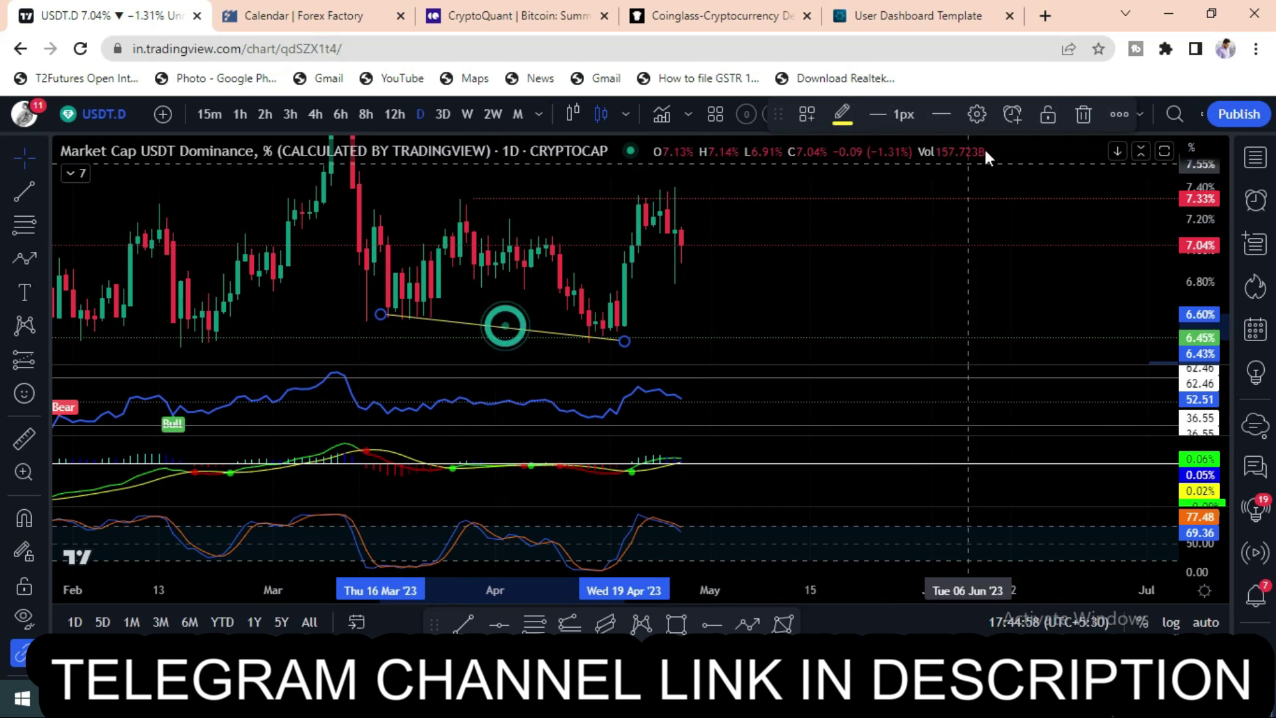
left_click(1083, 105)
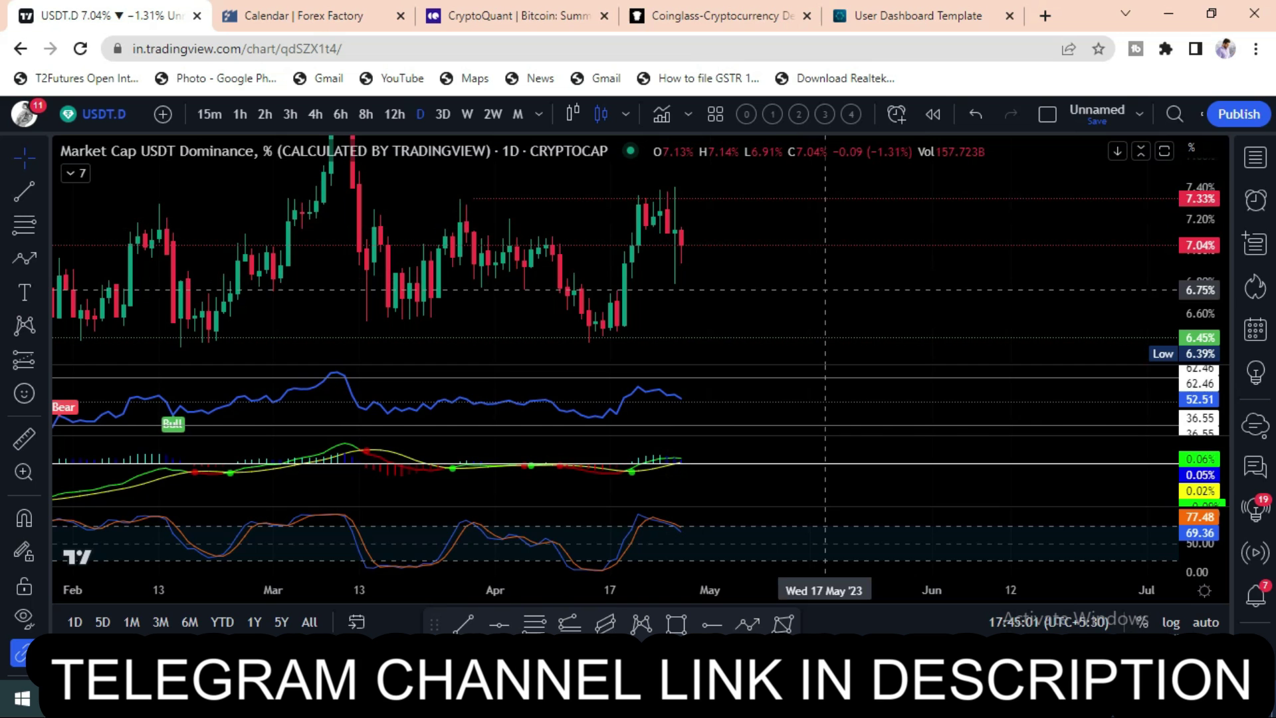
Maximize the USDT.D price pane and rescale it to show the levels from 6.45% up to 8.53%
double_click(831, 292)
left_click_drag(1198, 192, 1159, 333)
left_click_drag(1037, 384, 988, 487)
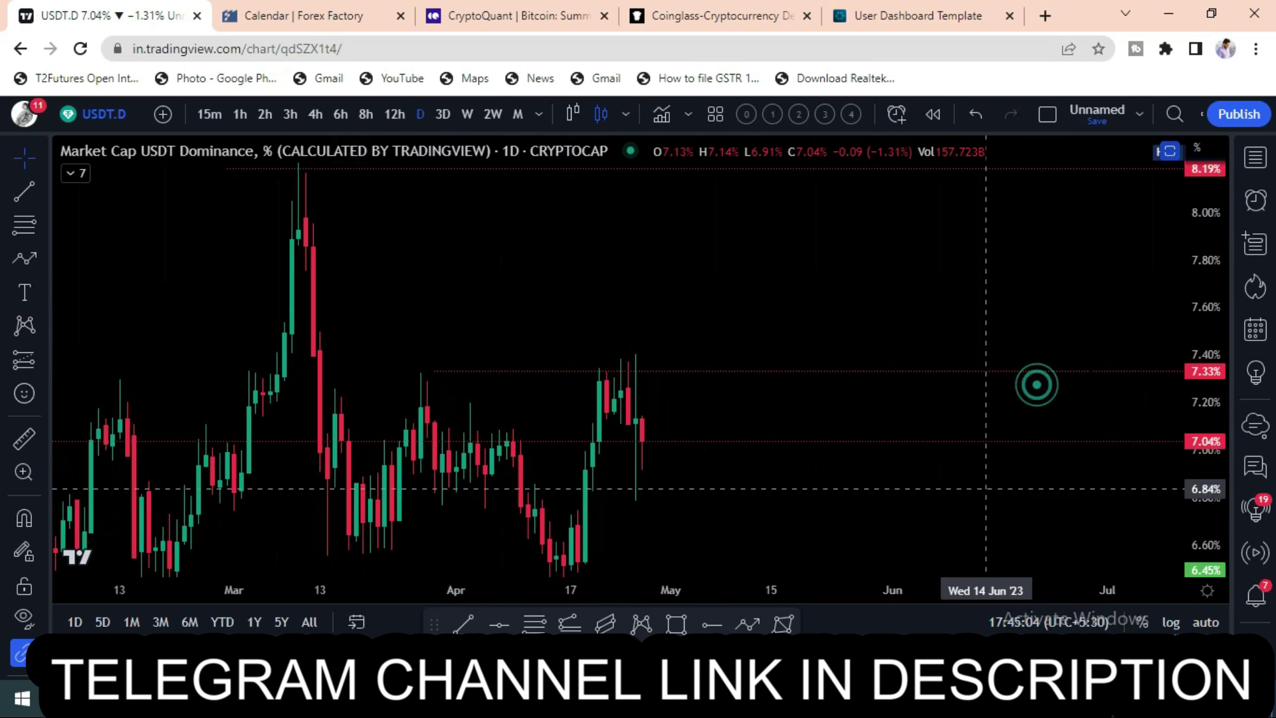
left_click_drag(1194, 207, 1163, 380)
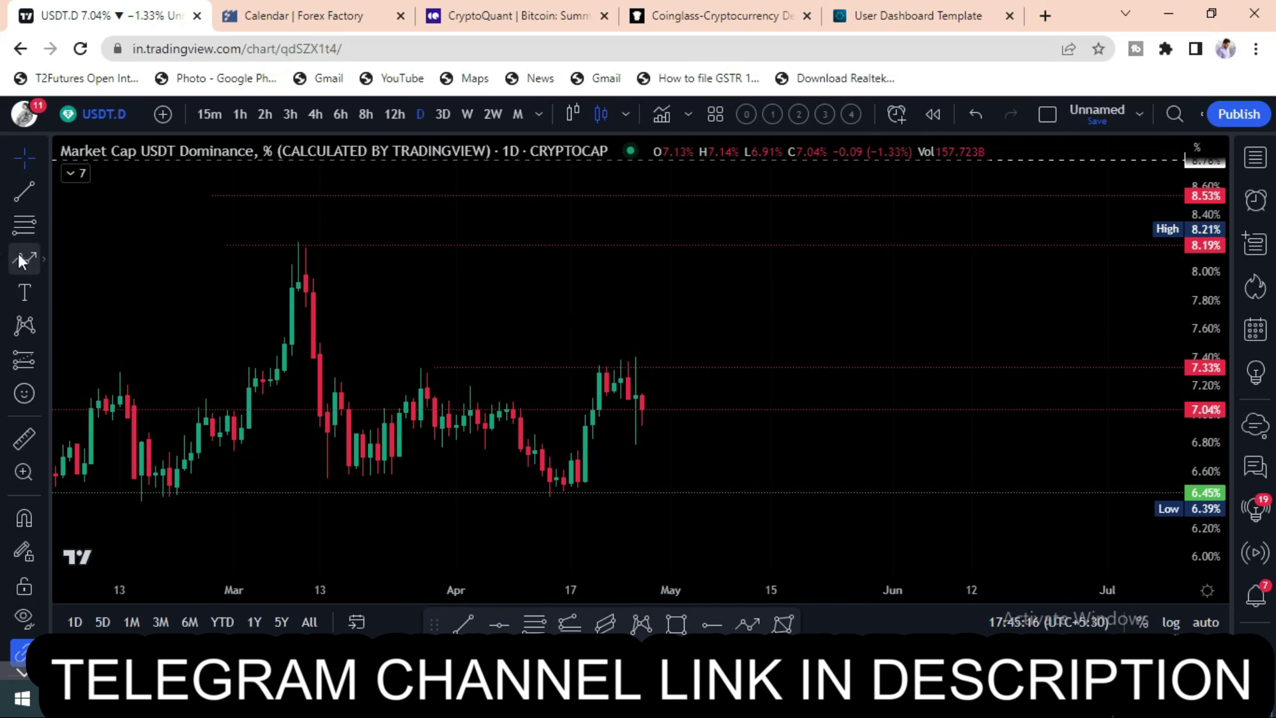
Open the S&P 500 Index (SPX) chart from the watchlist and reframe it to show the rising wedge and the resistance levels
left_click(1262, 154)
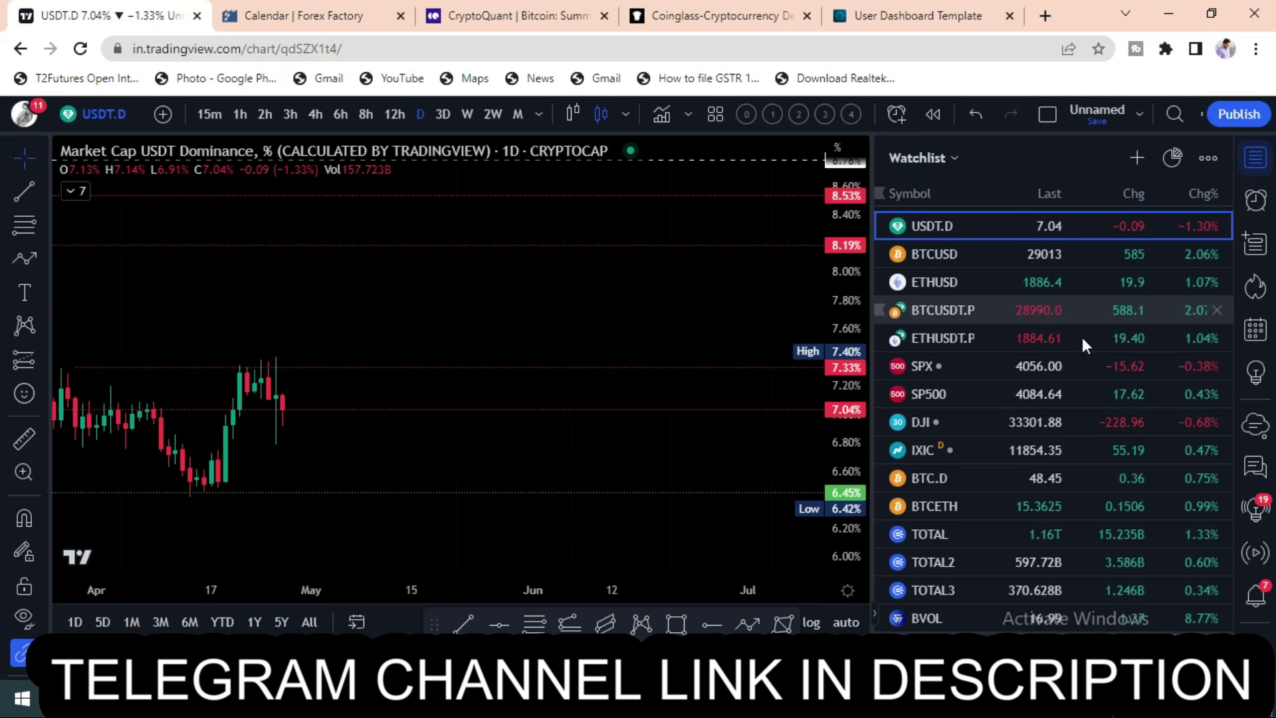
left_click(947, 369)
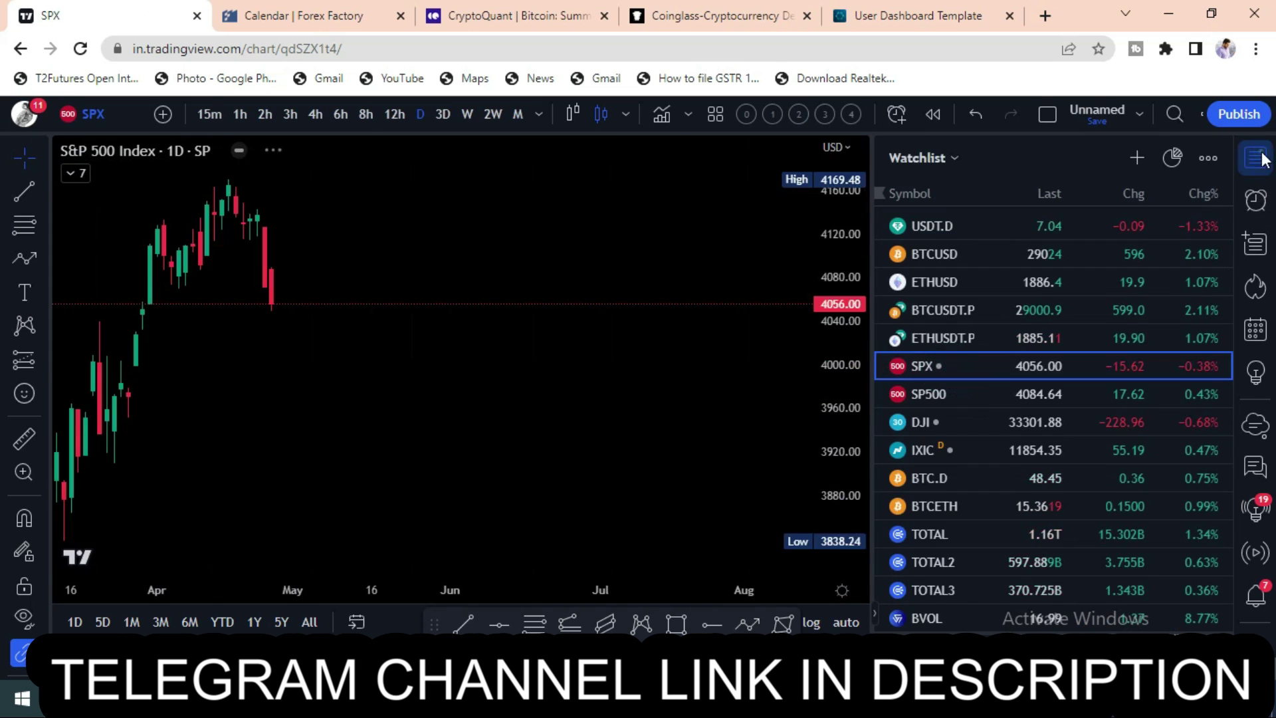
left_click(1261, 157)
left_click_drag(1173, 222, 1173, 377)
scroll(877, 422, "up", 2)
left_click_drag(599, 431, 893, 348)
left_click_drag(976, 311, 854, 382)
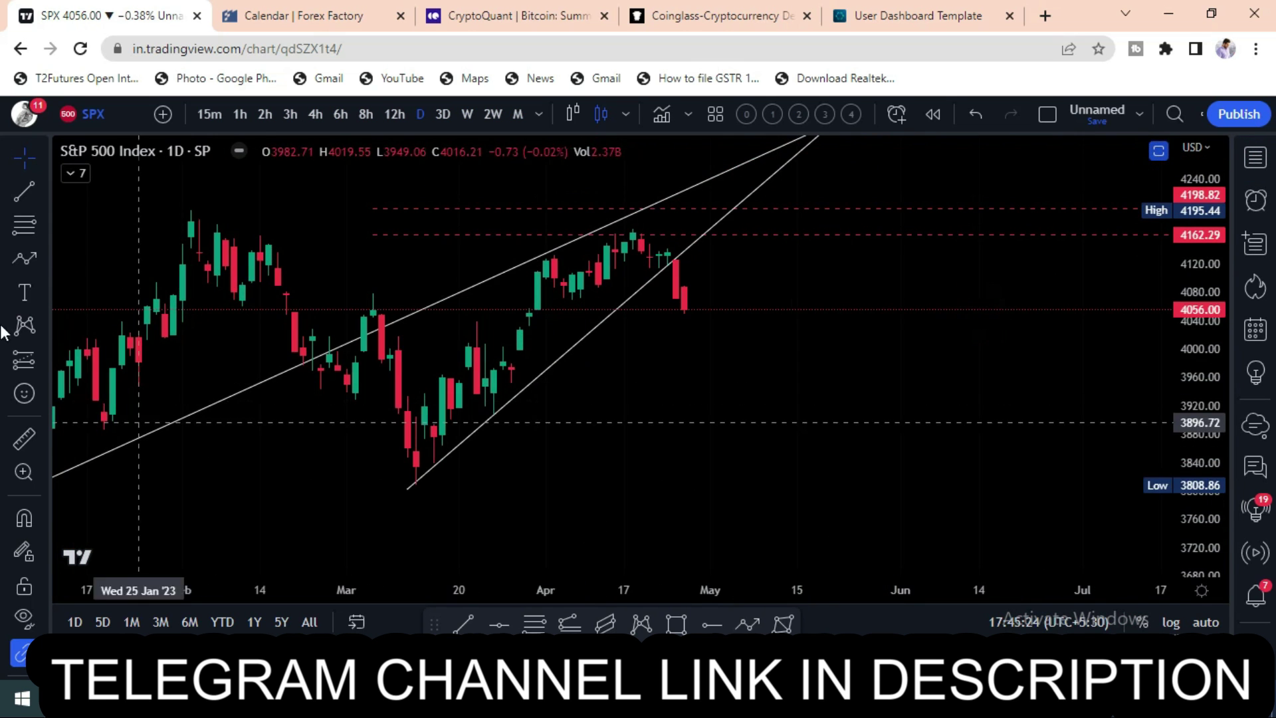
Add horizontal support lines on the SPX chart at 3944.18 and at 3812.34 near the March low
left_click(502, 625)
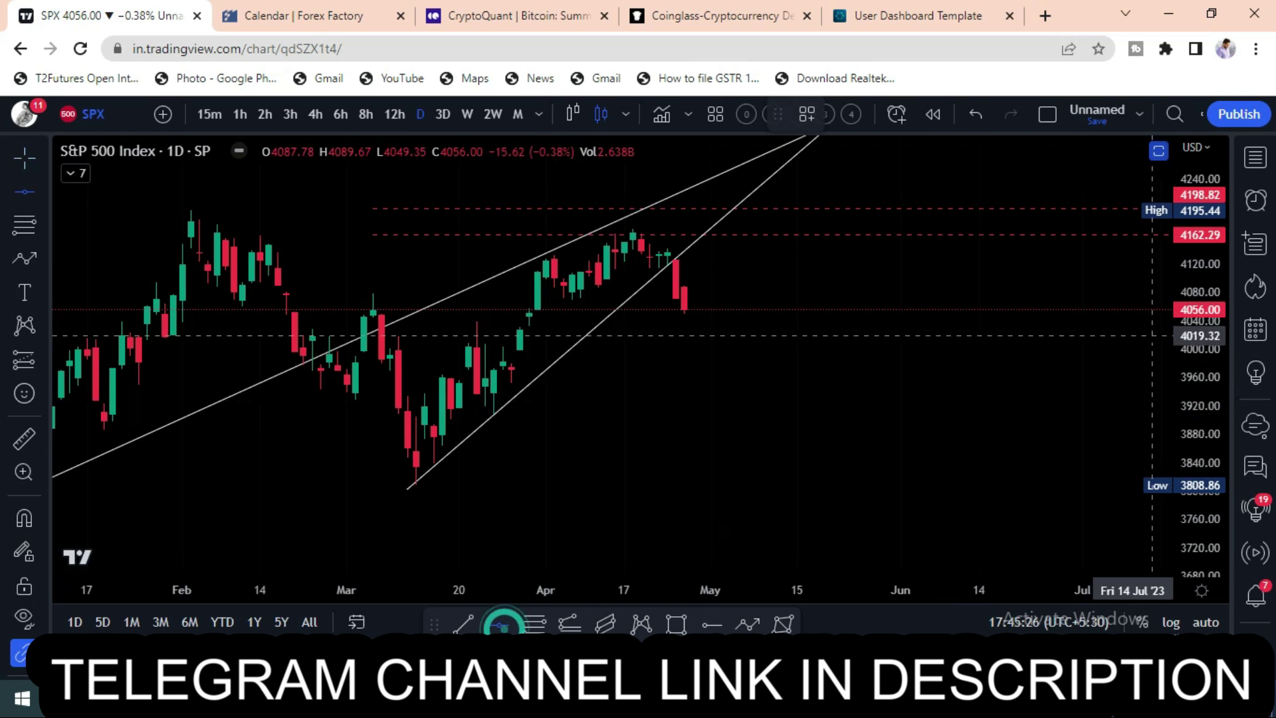
left_click(1153, 389)
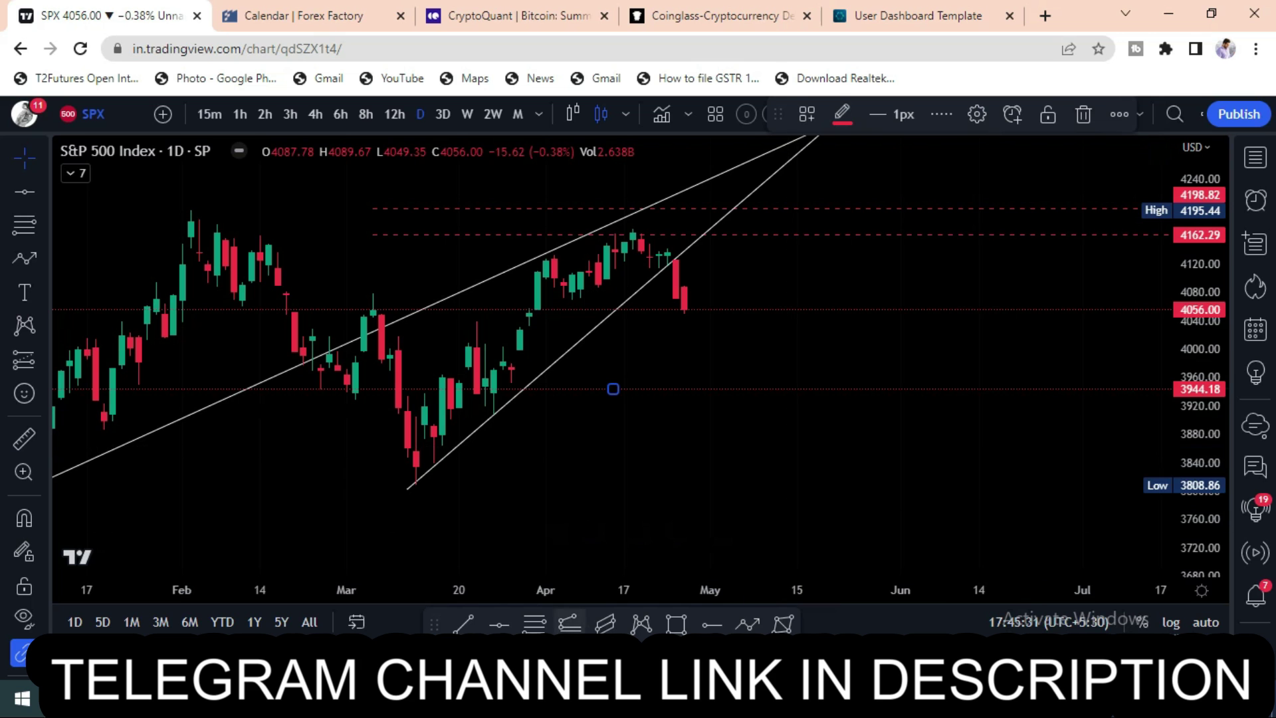
left_click(854, 482)
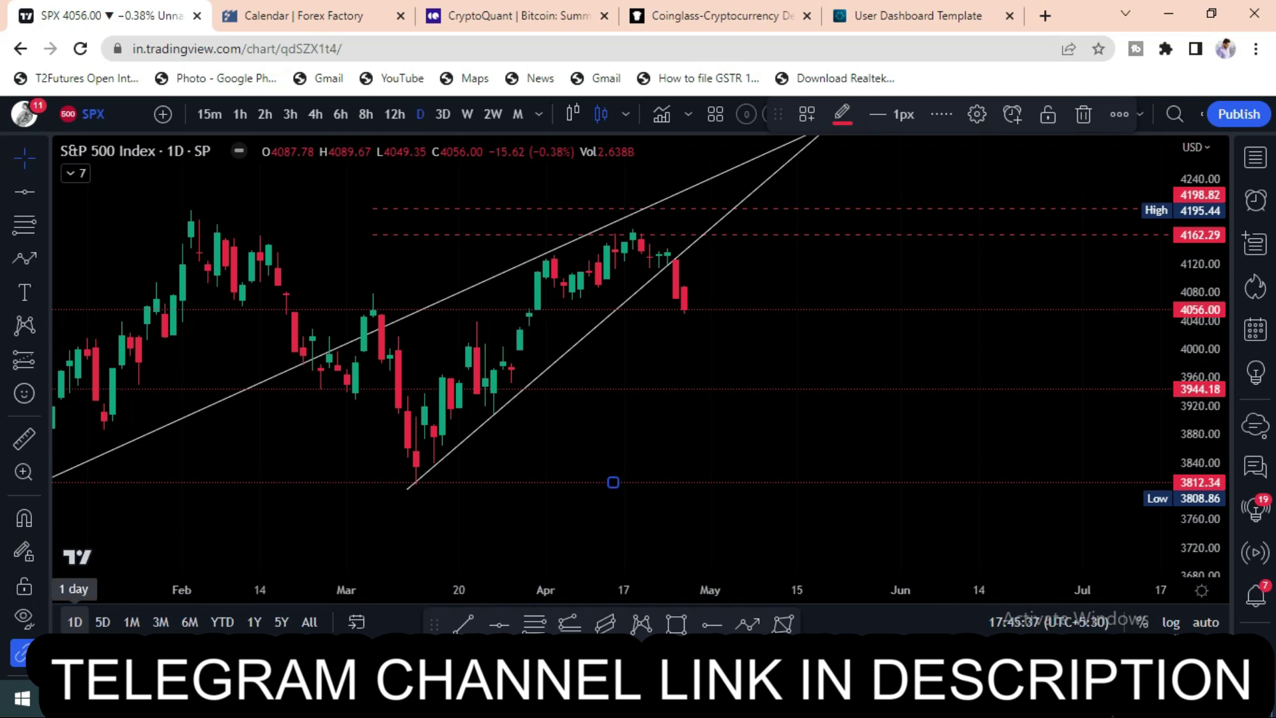
Delete the horizontal line at the March low and select the remaining support line at 3944.18
left_click(1082, 119)
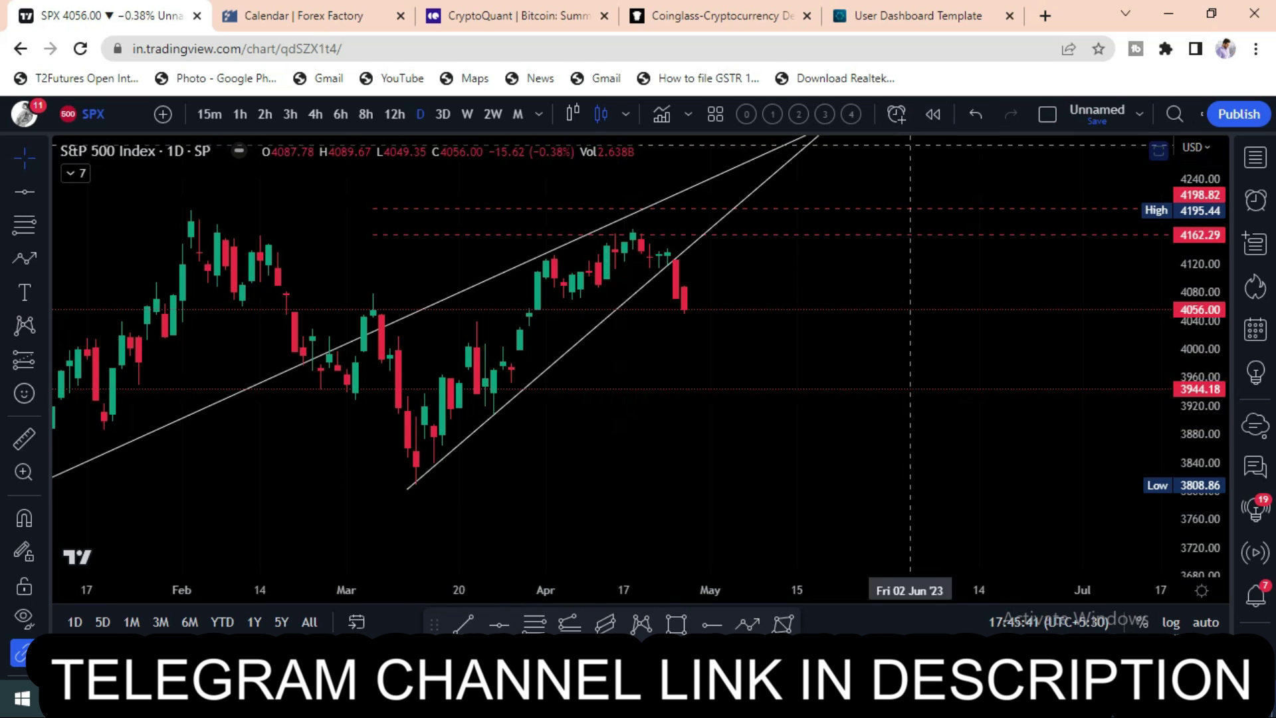
left_click(634, 392)
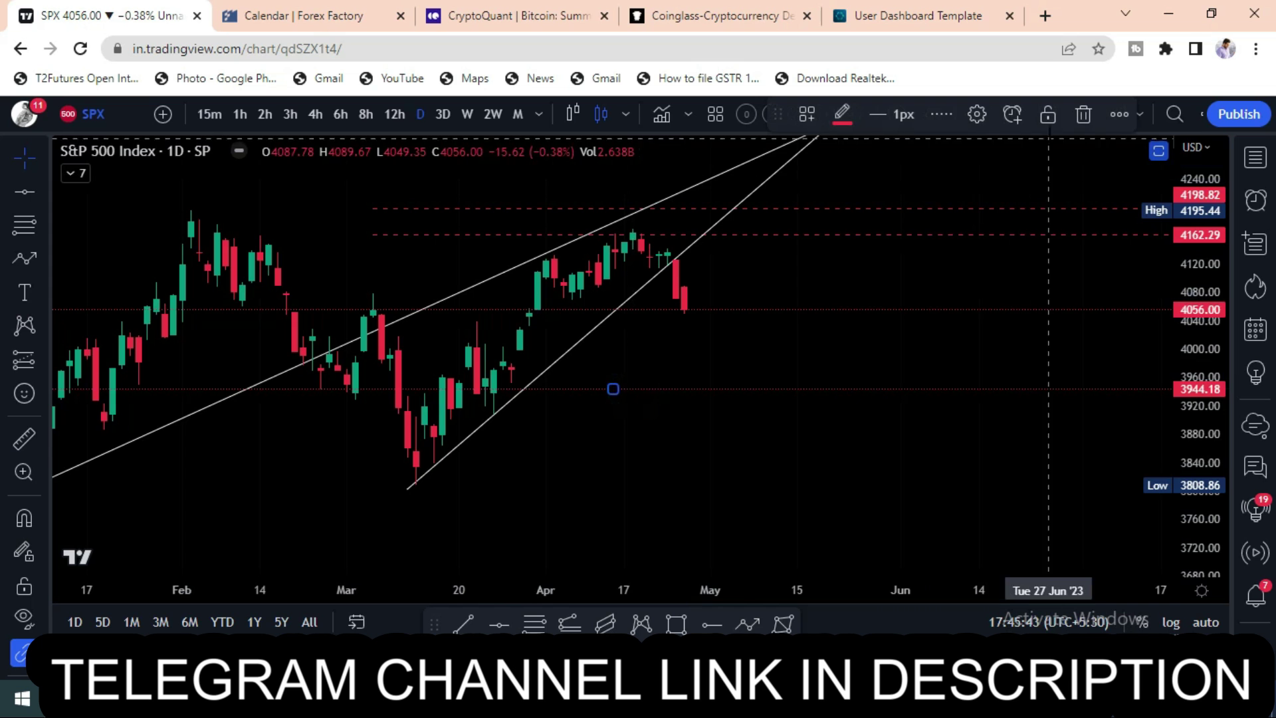
Switch to the Forex Factory calendar to view the economic events of 27 and 28 April
left_click(331, 13)
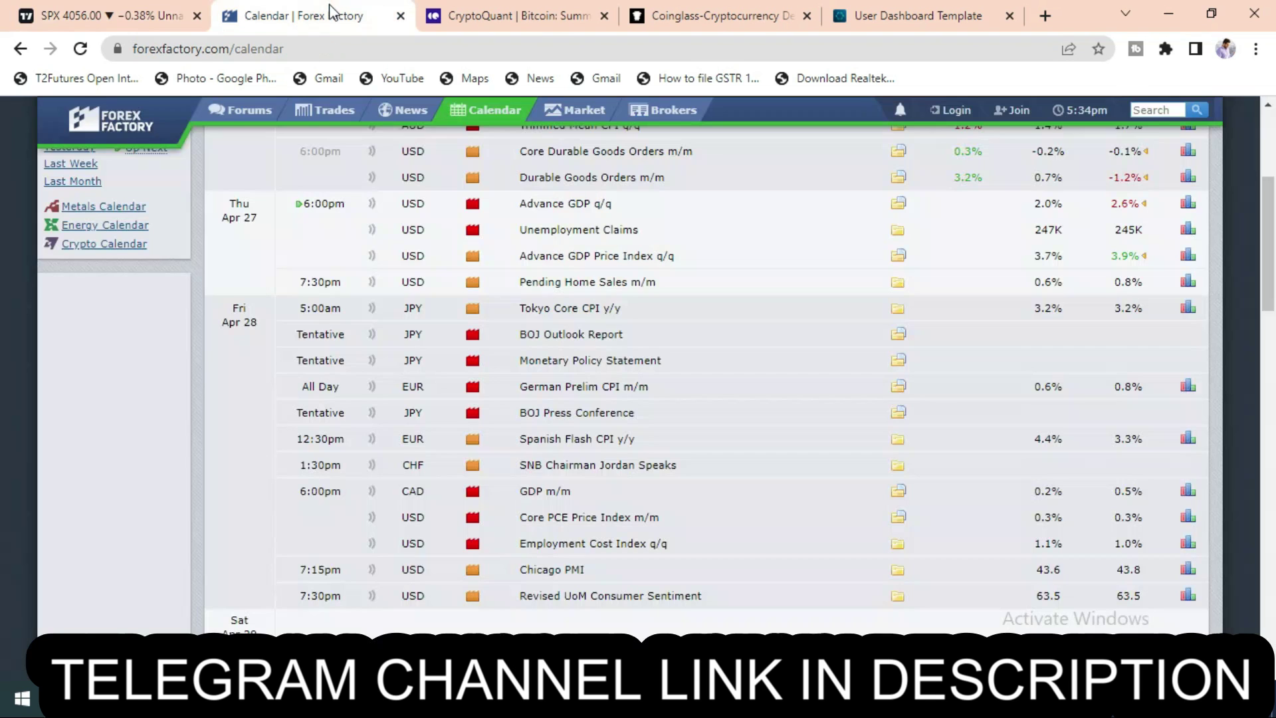